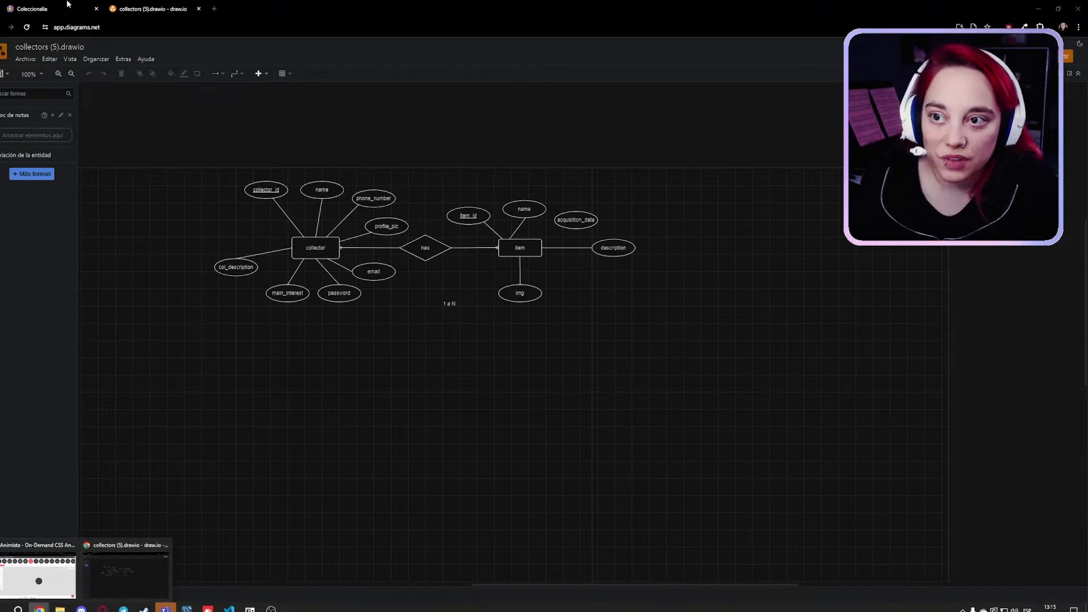
Switch to the Coleccionalia tab and scroll through the hero, features and members sections.
key("ctrl+Tab")
scroll(313, 264, "down", 10)
scroll(313, 263, "down", 1)
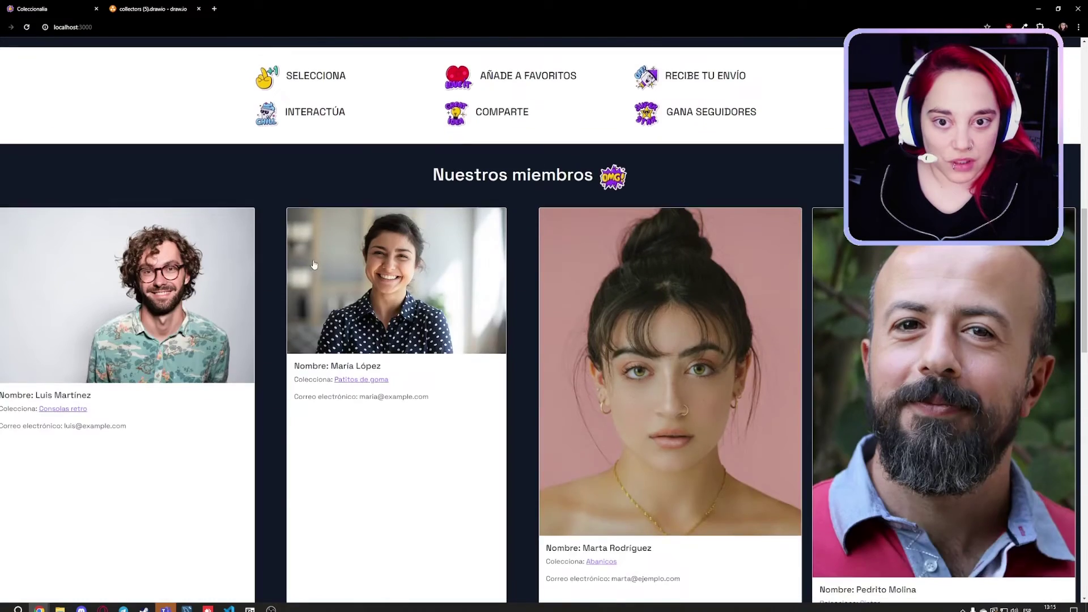
scroll(274, 246, "up", 10)
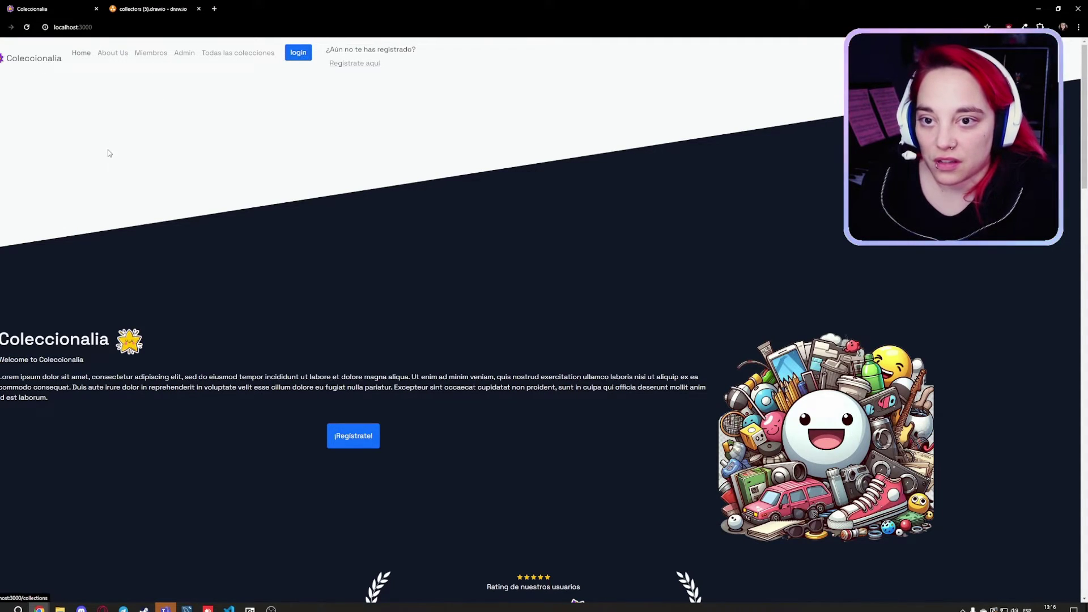
scroll(174, 156, "down", 1)
scroll(174, 153, "down", 4)
scroll(188, 167, "up", 5)
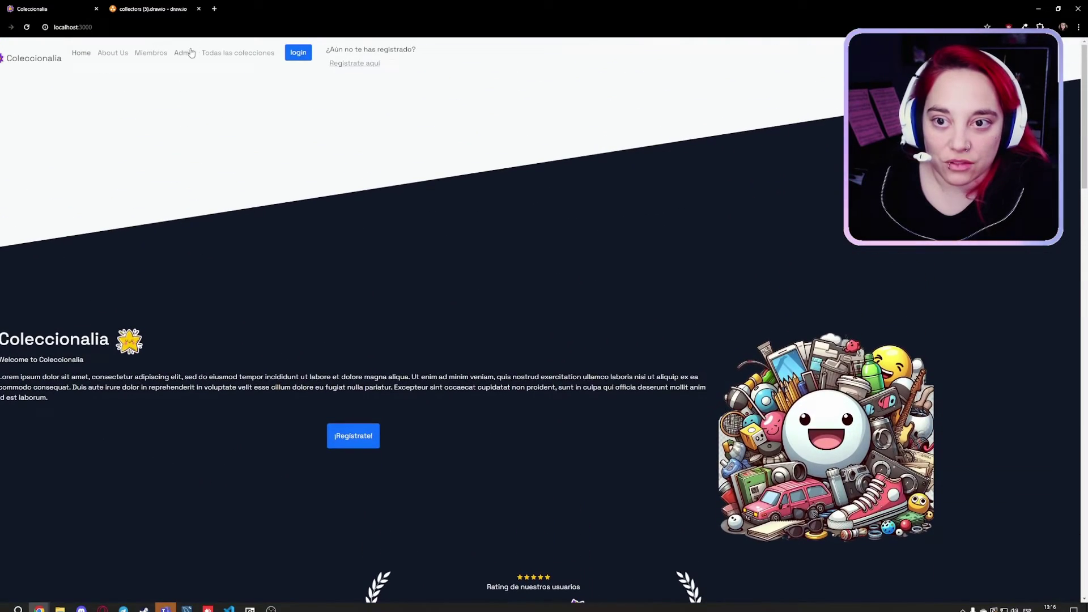
scroll(223, 181, "down", 2)
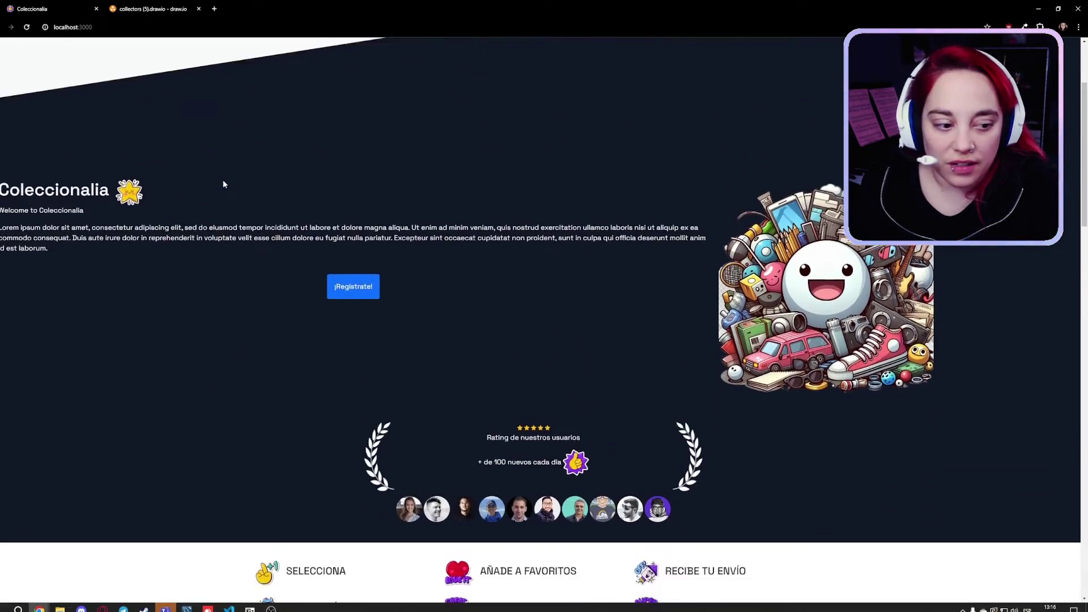
scroll(224, 184, "up", 2)
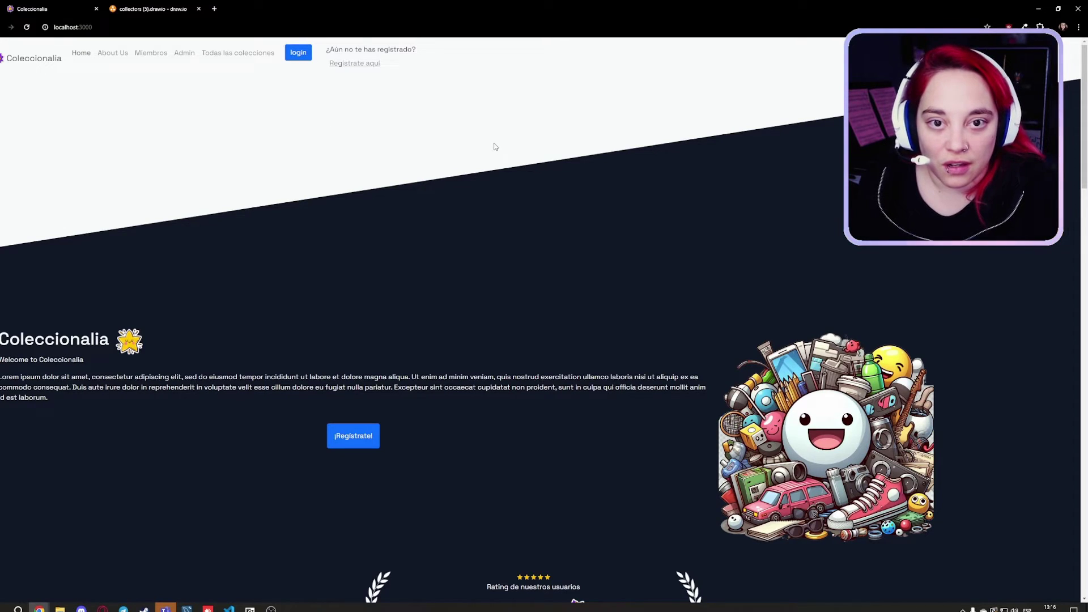
scroll(471, 197, "down", 3)
scroll(397, 181, "down", 3)
scroll(340, 147, "up", 4)
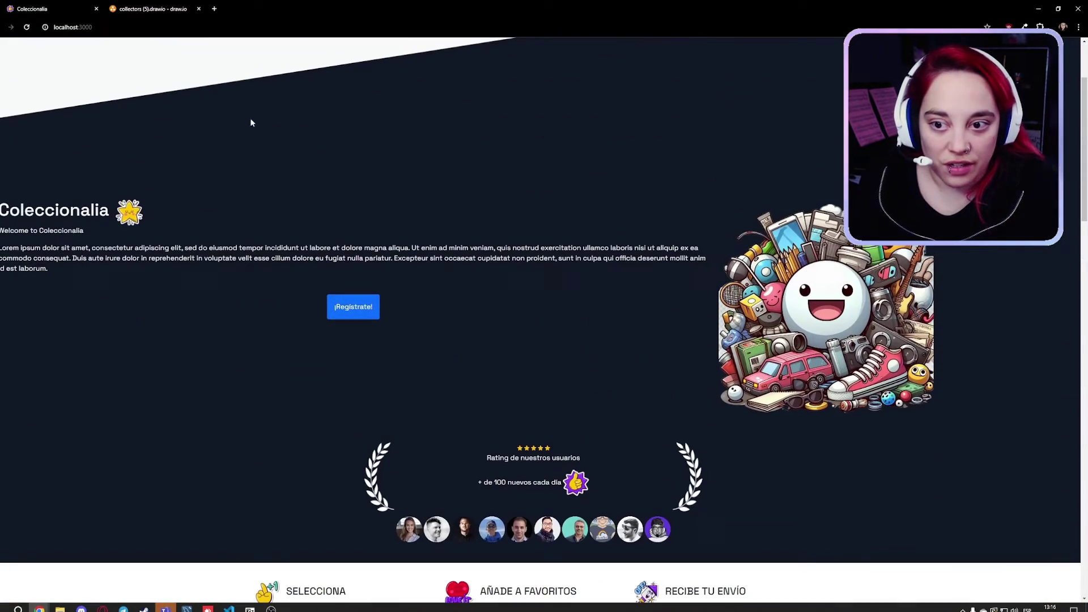
scroll(193, 231, "down", 2)
scroll(196, 233, "down", 3)
scroll(210, 243, "down", 3)
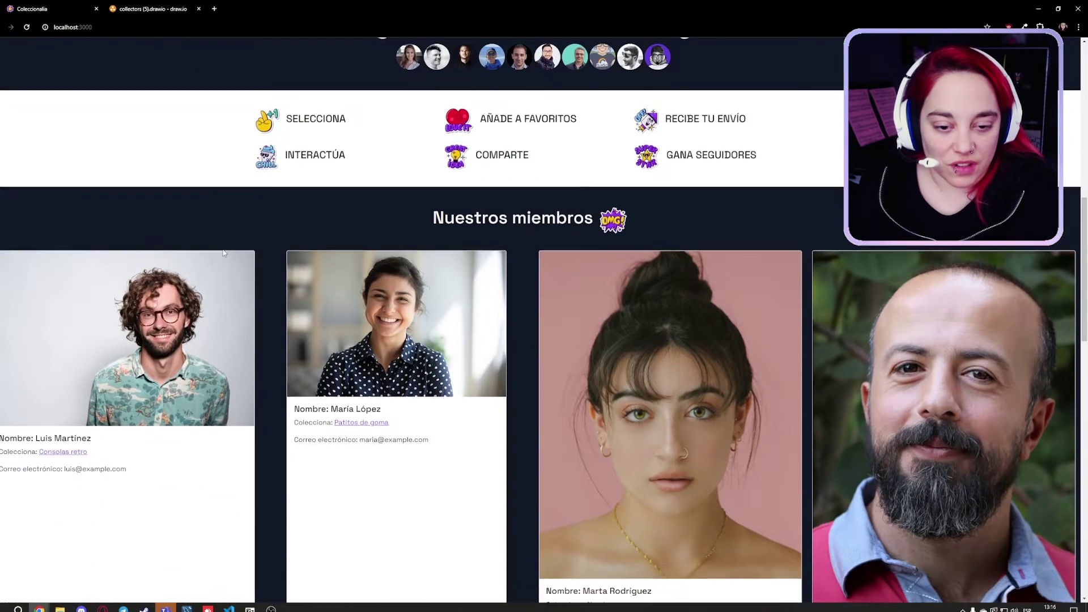
scroll(227, 255, "up", 3)
scroll(229, 259, "up", 6)
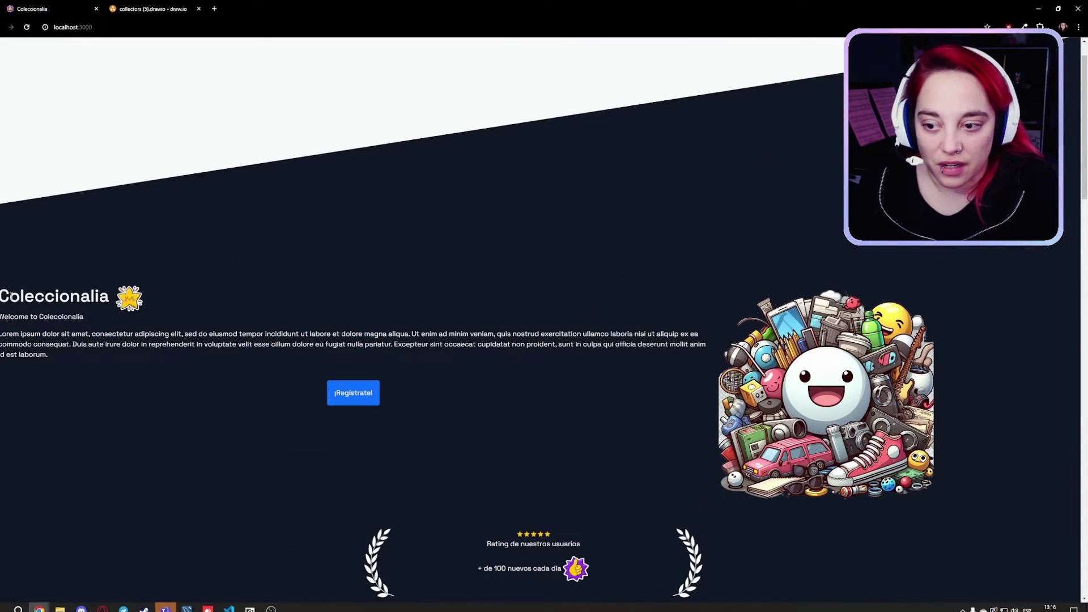
Highlight the Coleccionalia heading text and scroll the home page briefly.
left_click_drag(9, 296, 358, 266)
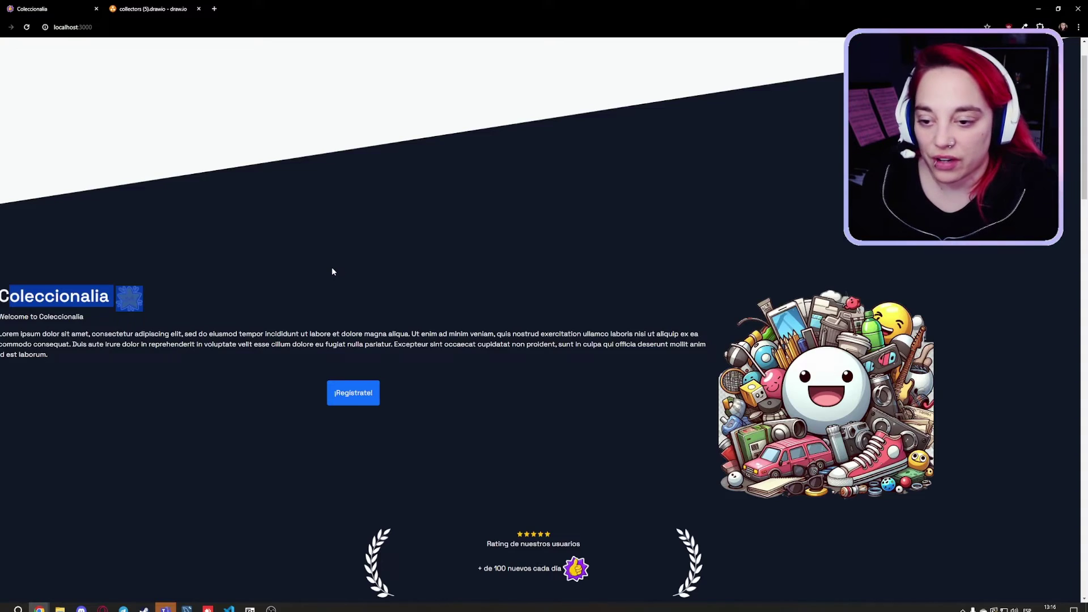
scroll(331, 267, "down", 3)
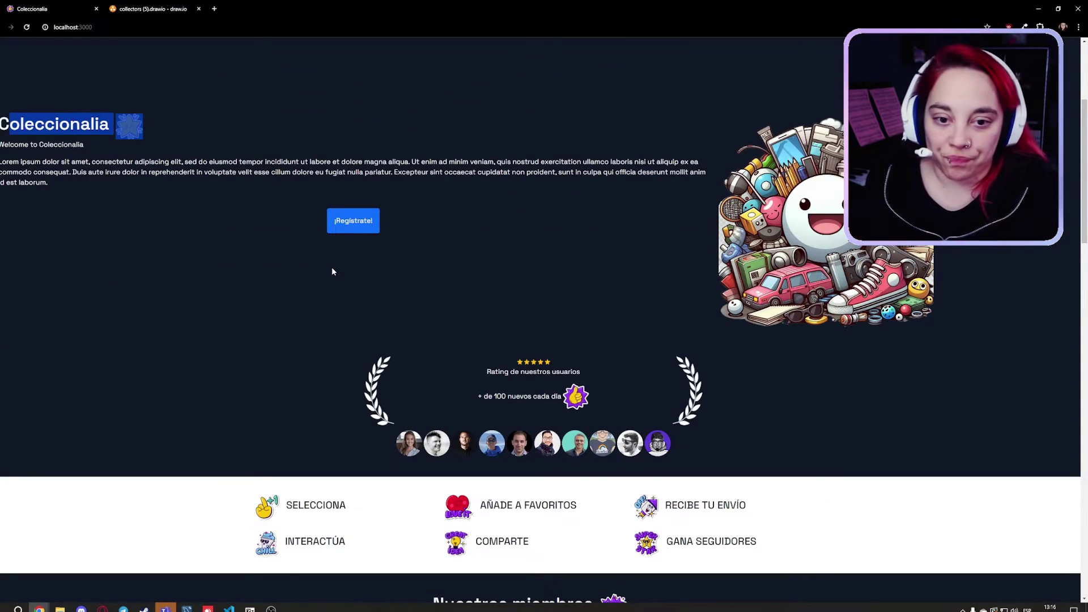
scroll(333, 271, "up", 3)
left_click(357, 398)
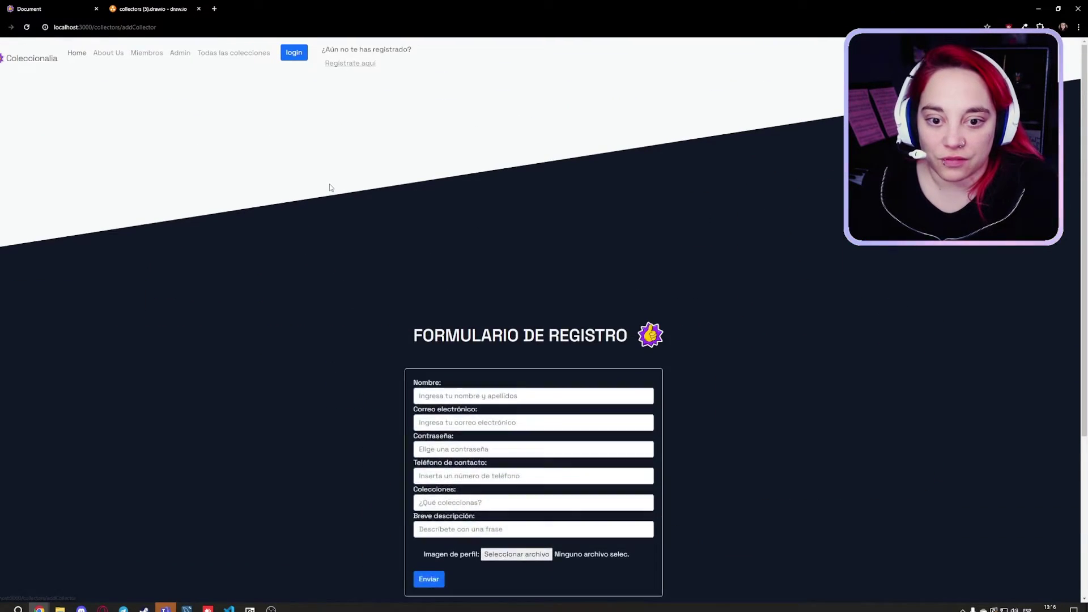
scroll(441, 295, "down", 3)
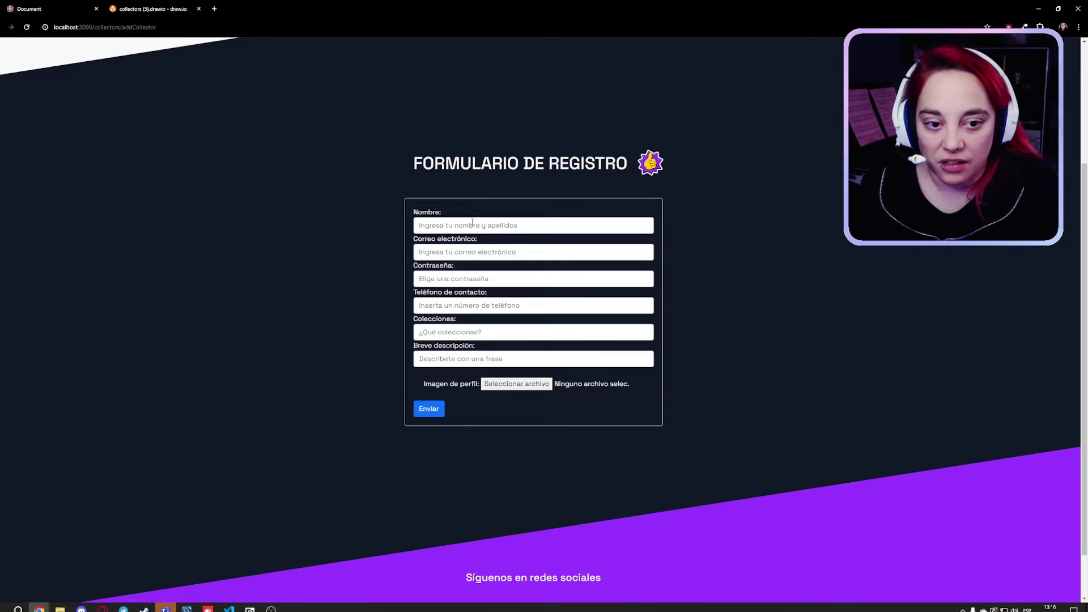
left_click(473, 225)
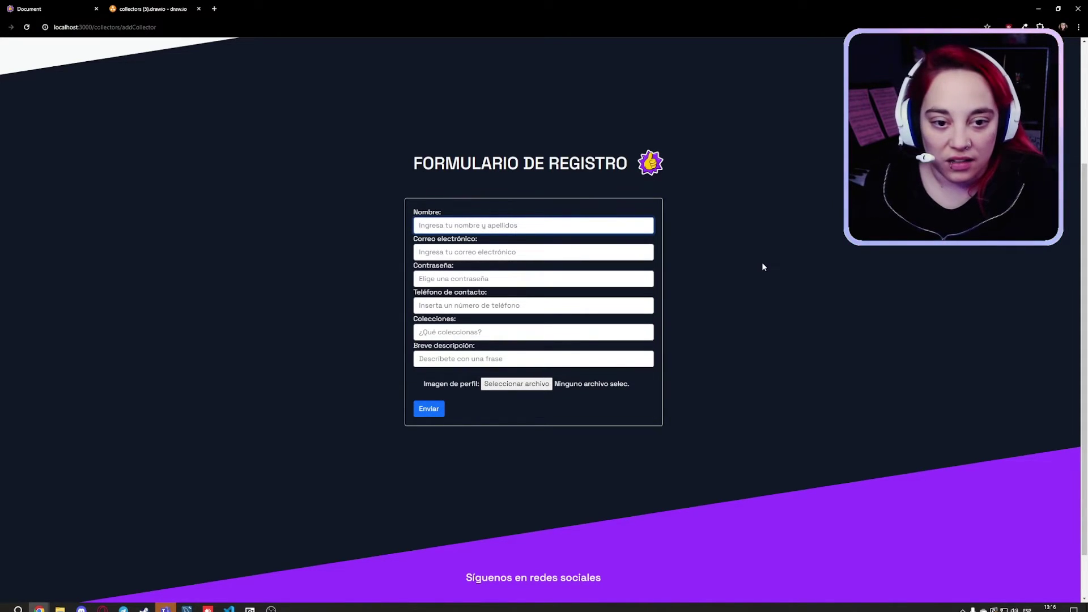
type("AAAAA")
left_click(493, 249)
type("a")
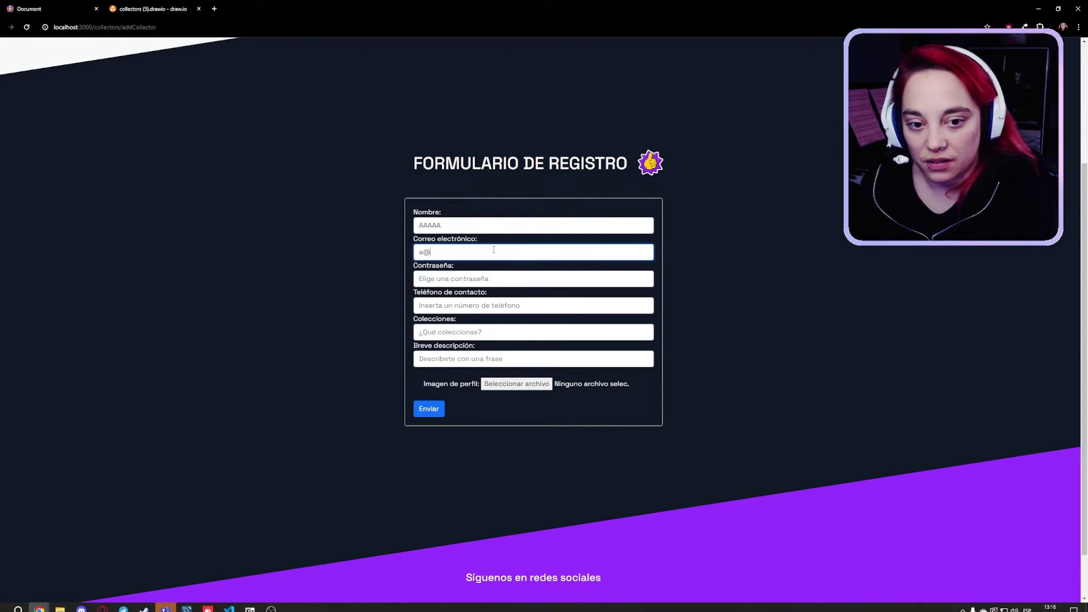
type("@example.com")
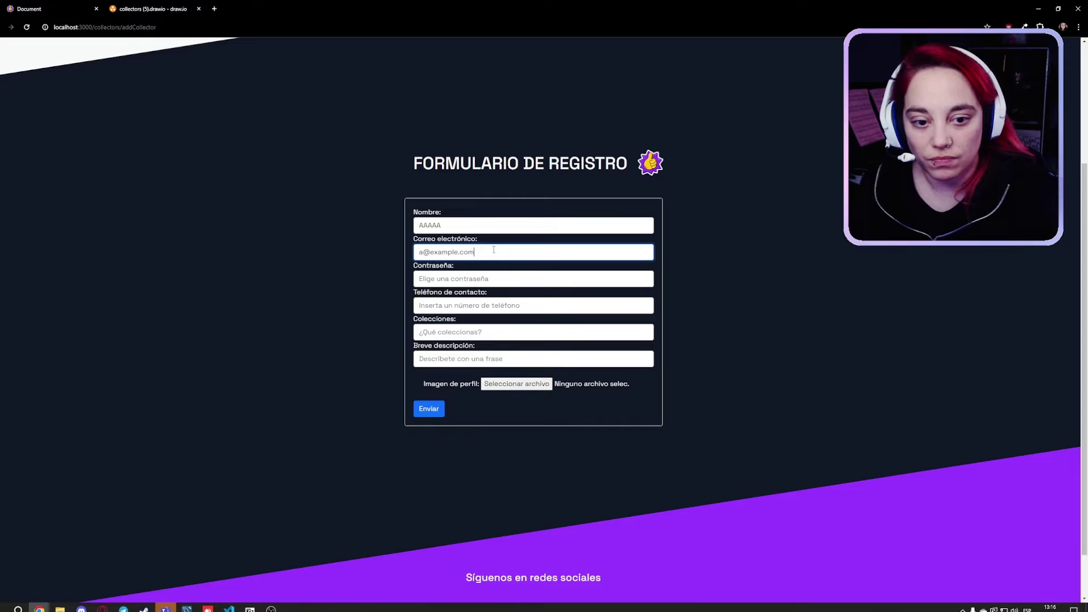
left_click(487, 278)
type("aaaaaaaa")
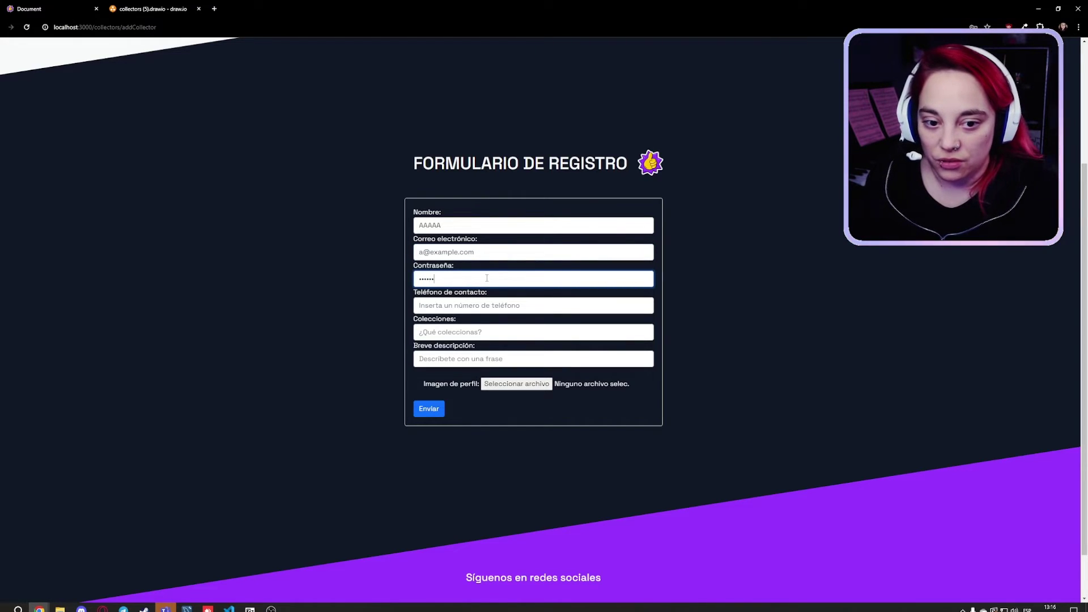
left_click(466, 304)
type("564568456")
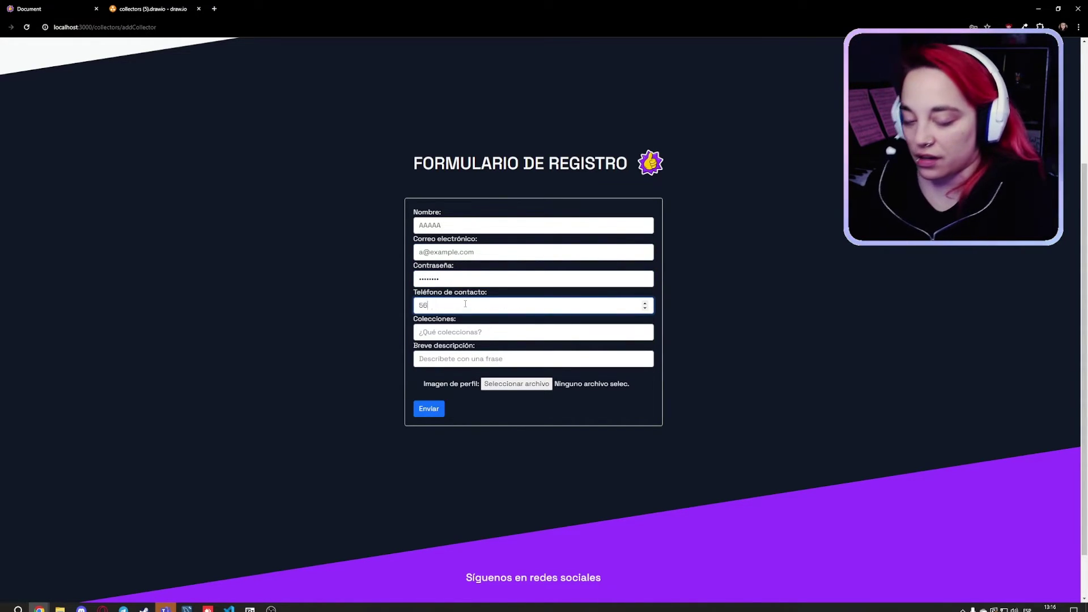
Set the collection to keyboards, pick the third rubber-duck profile image, and submit.
left_click(472, 329)
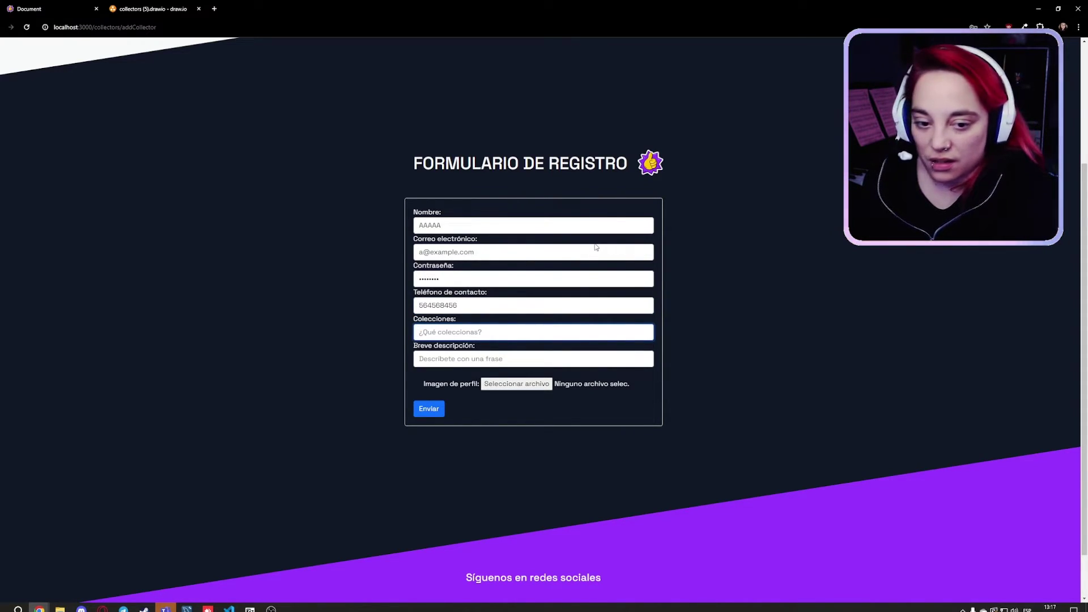
type("keyboards")
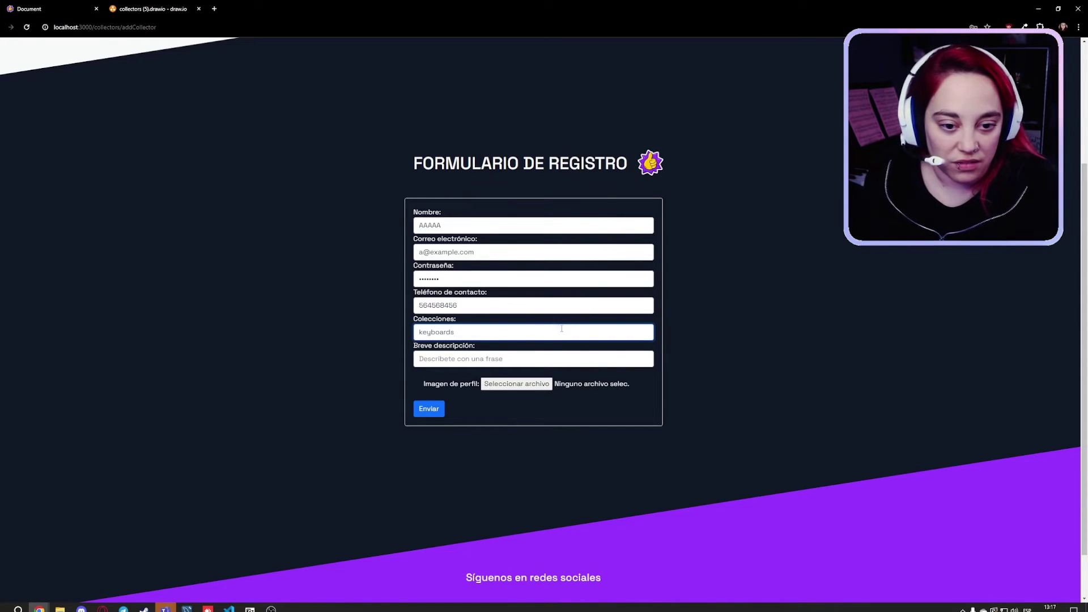
key("Tab")
type("asdfasdf")
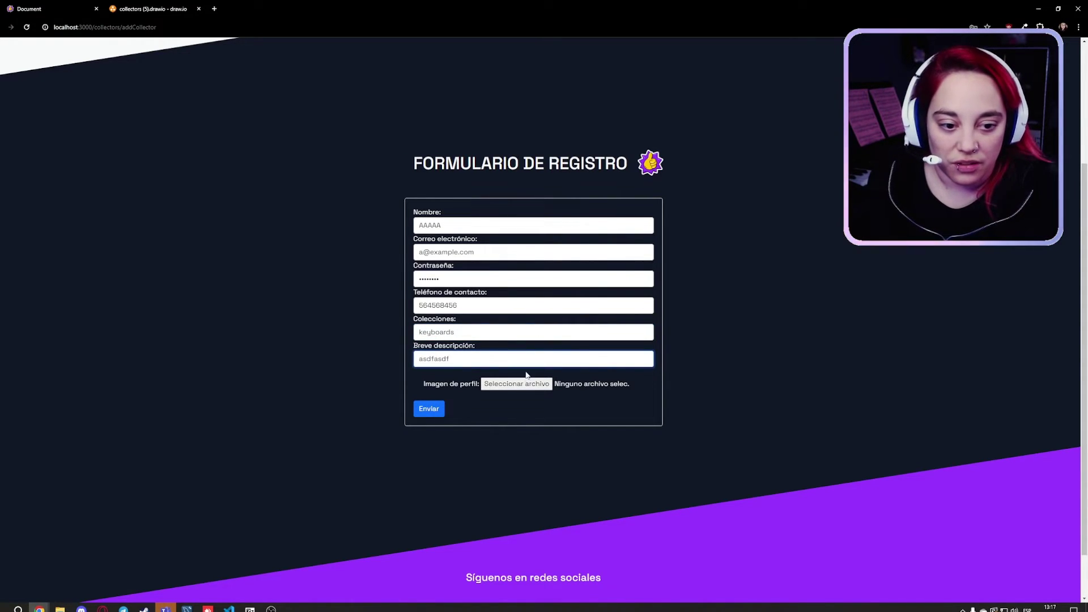
left_click(519, 383)
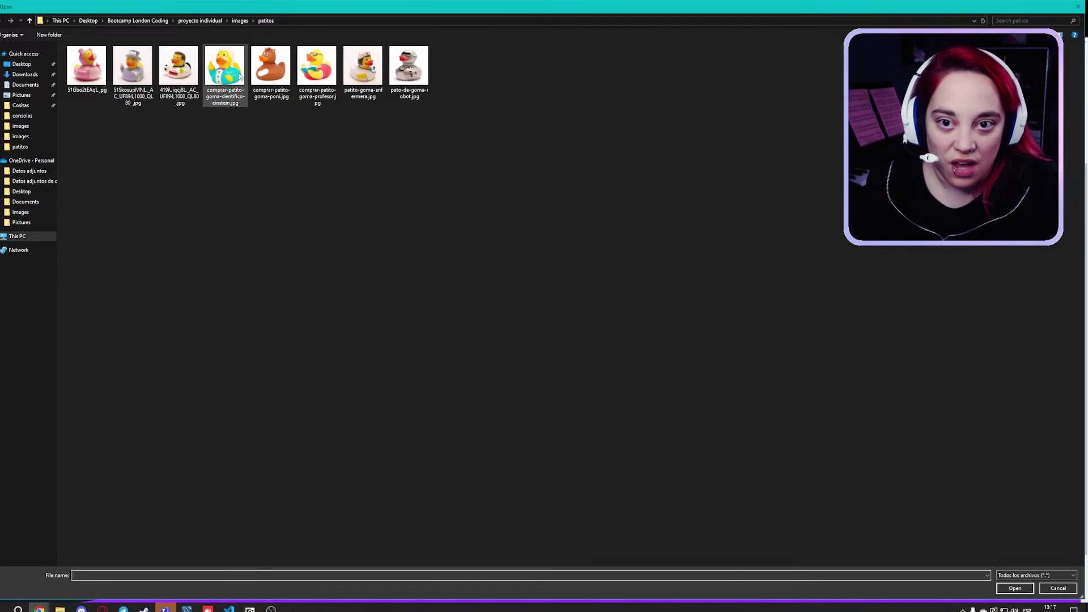
left_click(164, 71)
key("Return")
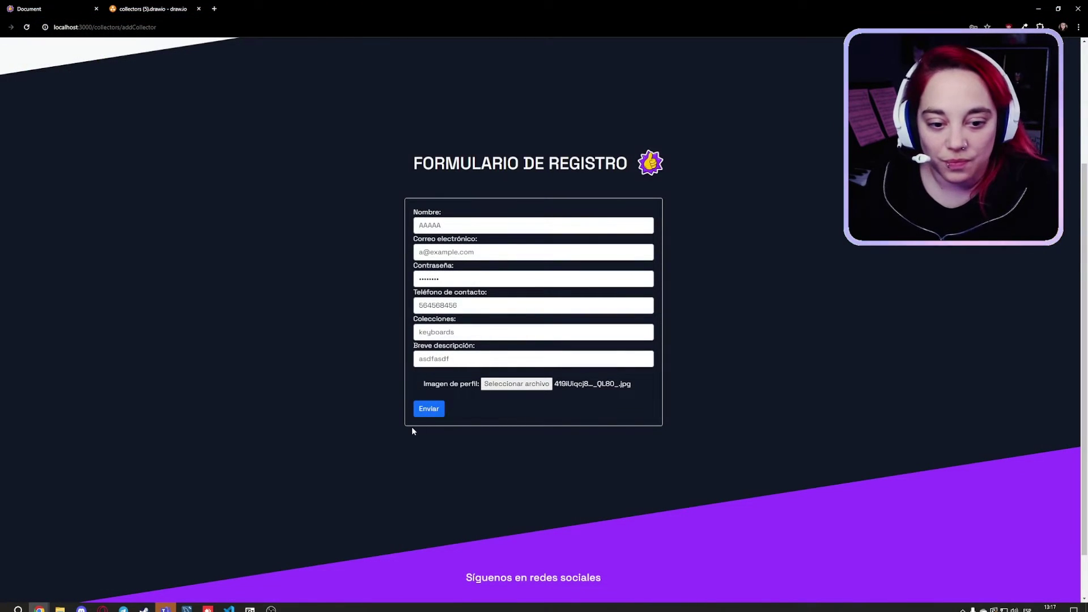
left_click(428, 410)
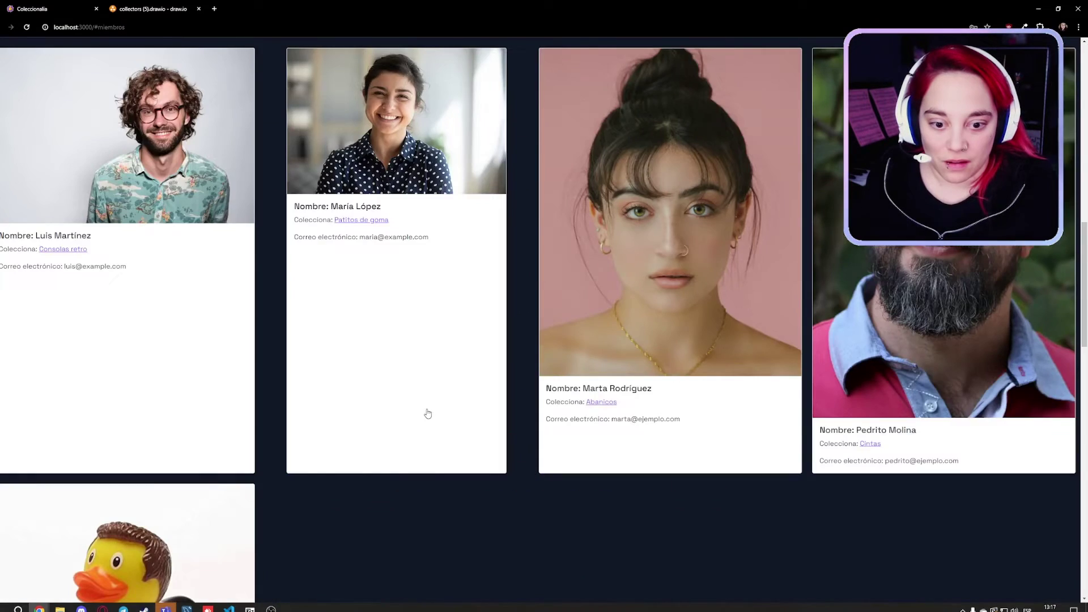
Find AAAAA's member card and open the profile through its keyboards link.
scroll(428, 413, "down", 2)
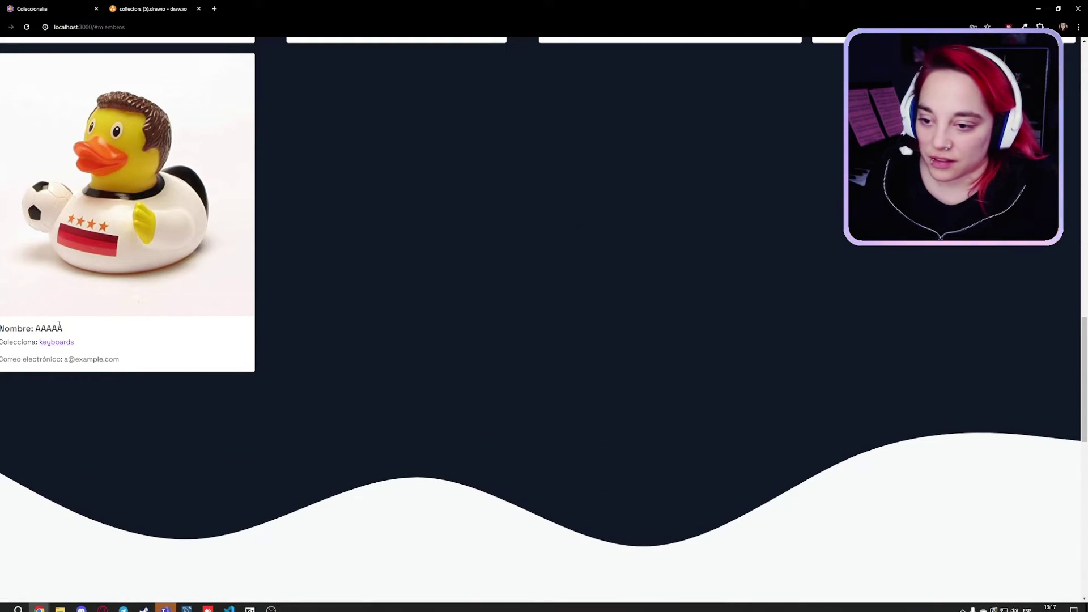
left_click_drag(1, 326, 198, 382)
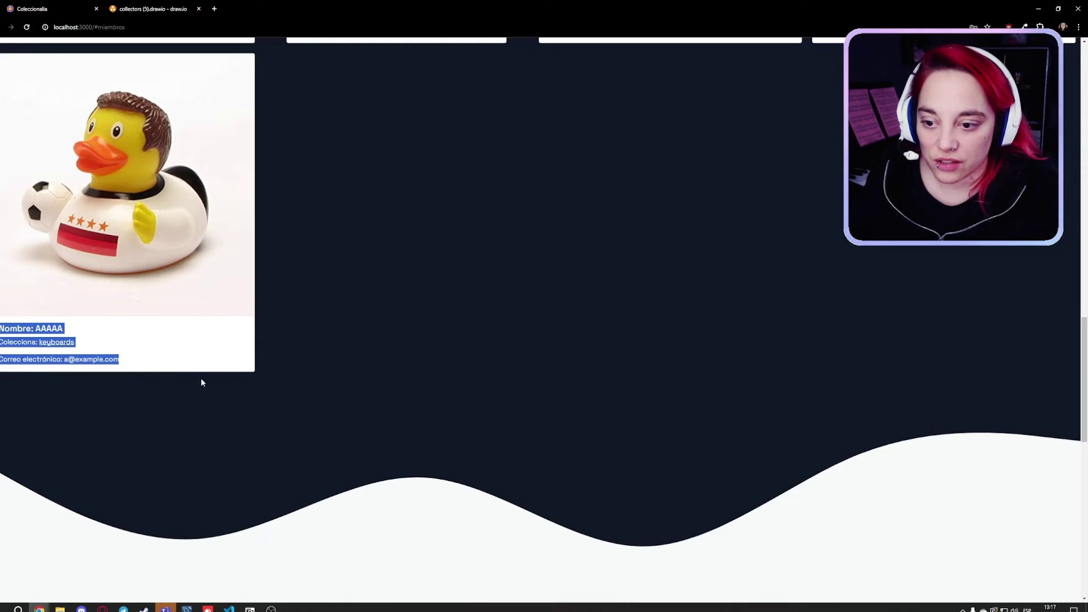
left_click(136, 393)
scroll(224, 390, "up", 1)
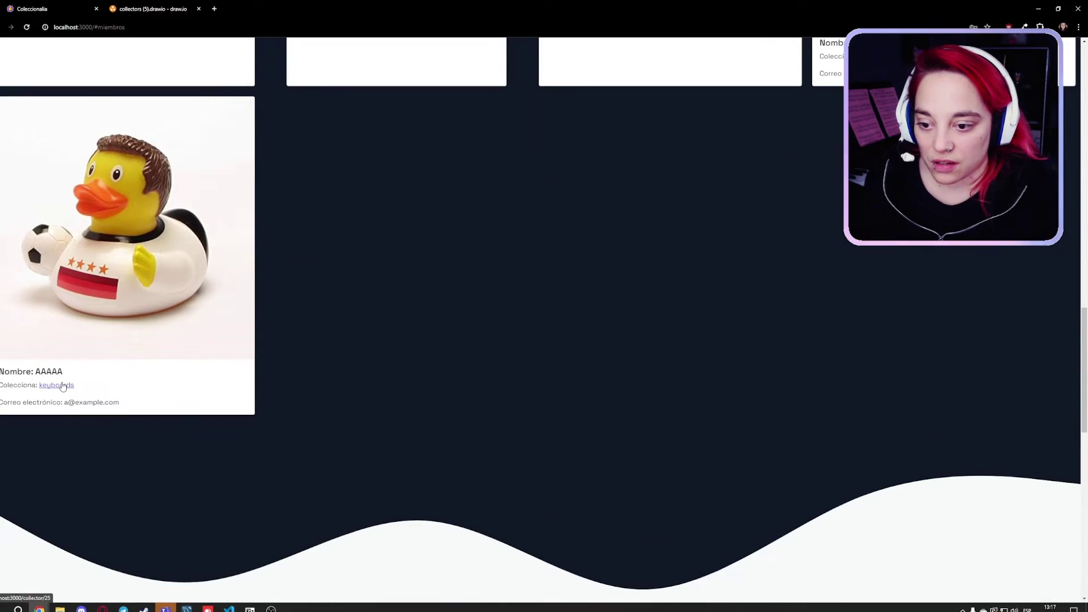
left_click(64, 383)
Scroll the profile and highlight the empty-collection message and sad face.
scroll(355, 333, "down", 7)
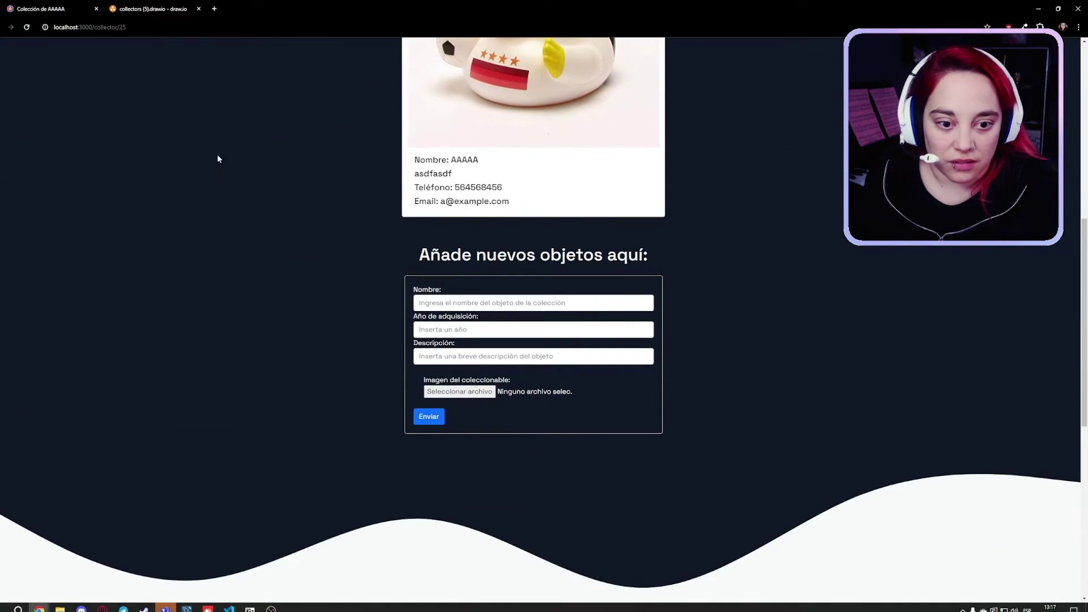
scroll(540, 419, "down", 2)
scroll(539, 418, "down", 6)
left_click_drag(376, 267, 708, 277)
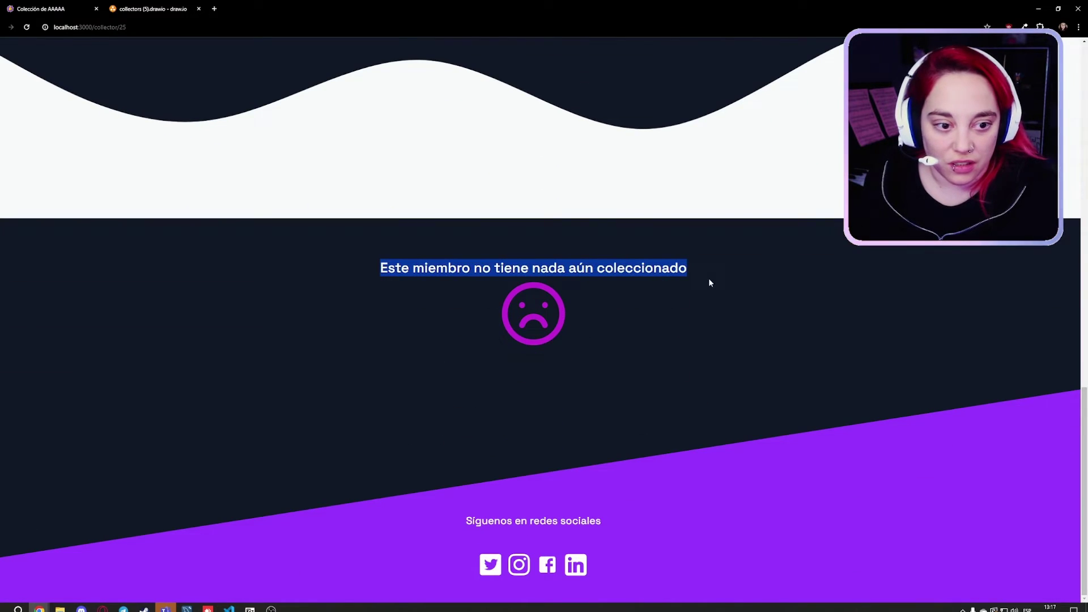
scroll(629, 357, "up", 3)
scroll(652, 346, "down", 3)
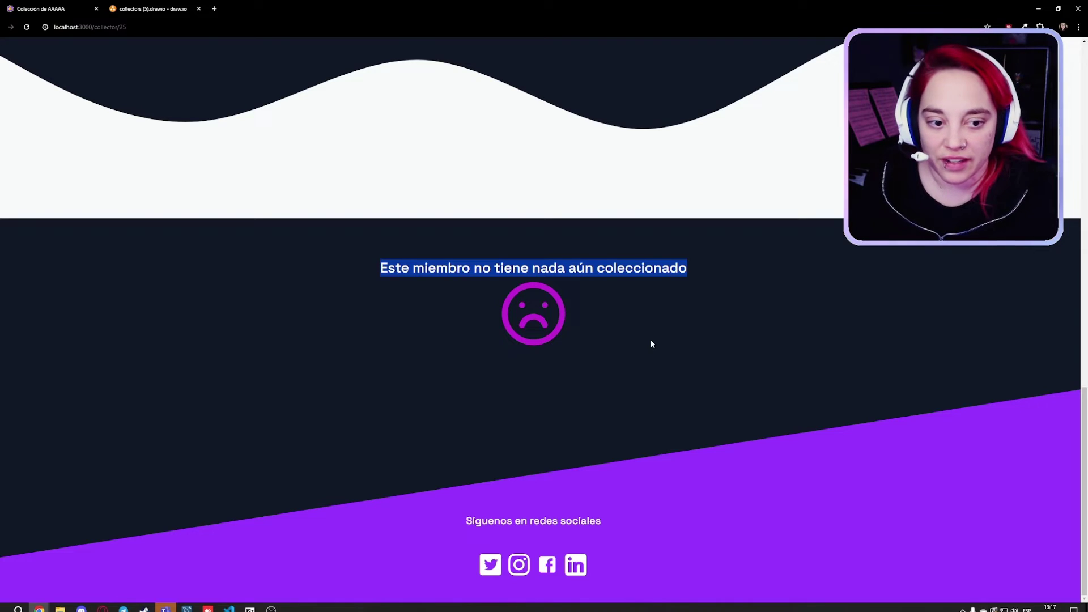
left_click(483, 338)
mouse_move(380, 268)
left_mouse_down()
mouse_move(691, 271)
mouse_move(406, 275)
left_mouse_up()
left_click(363, 311)
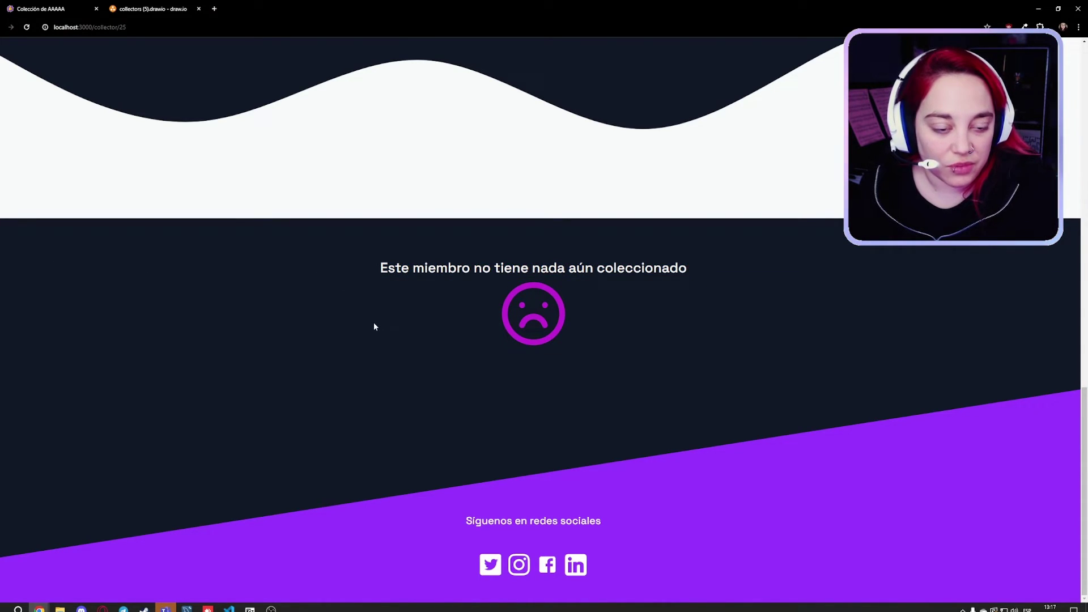
left_click_drag(409, 285, 715, 350)
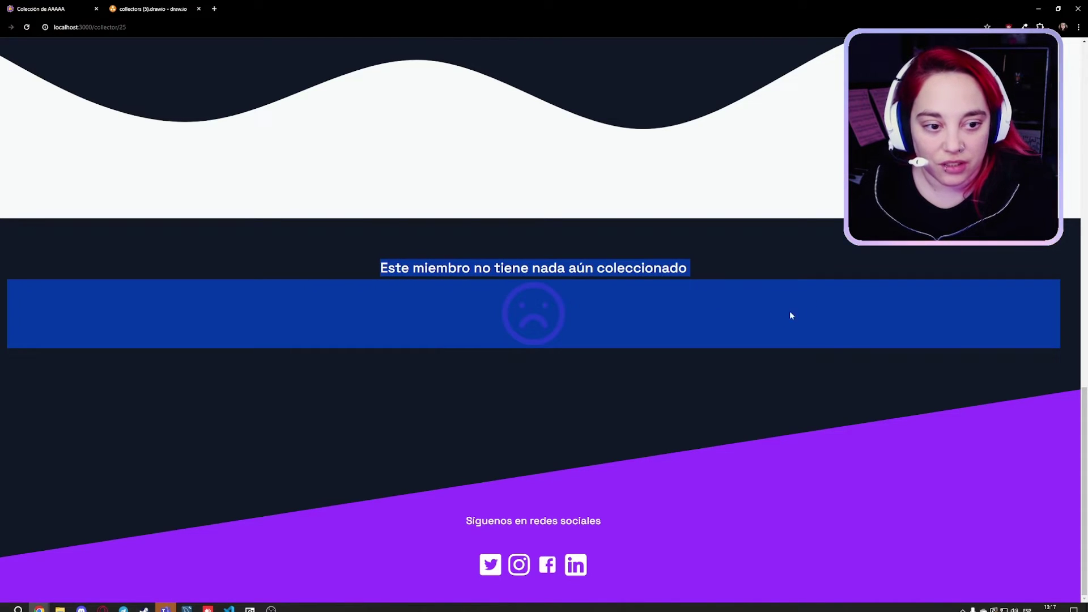
scroll(697, 362, "up", 2)
scroll(683, 376, "down", 2)
scroll(682, 376, "up", 5)
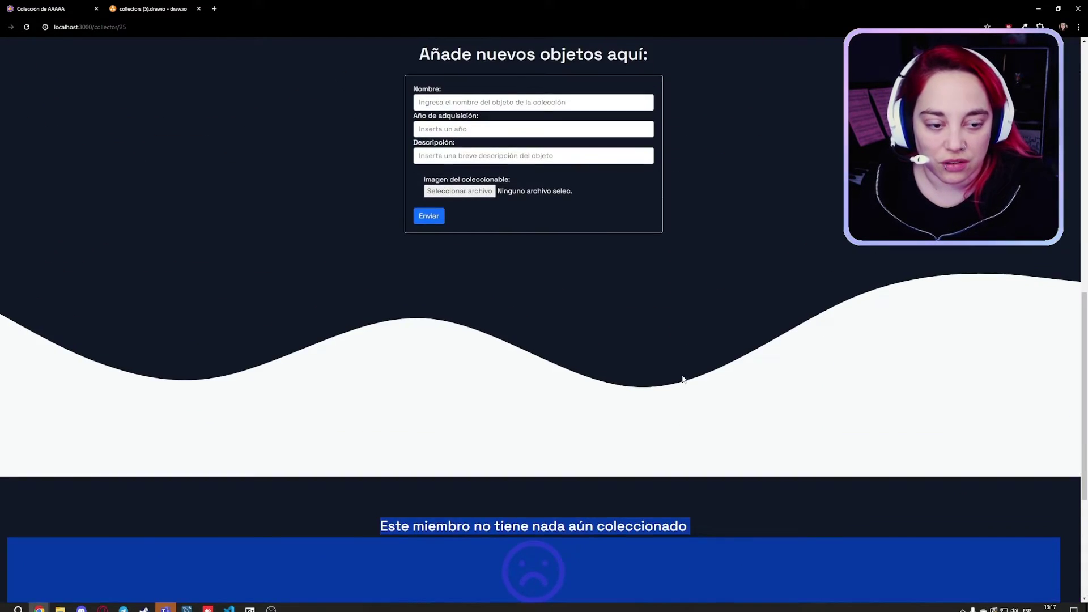
scroll(682, 378, "up", 4)
Fill the new item as name asdfasdf, acquired 1991, description asdfsdf.
scroll(720, 409, "up", 4)
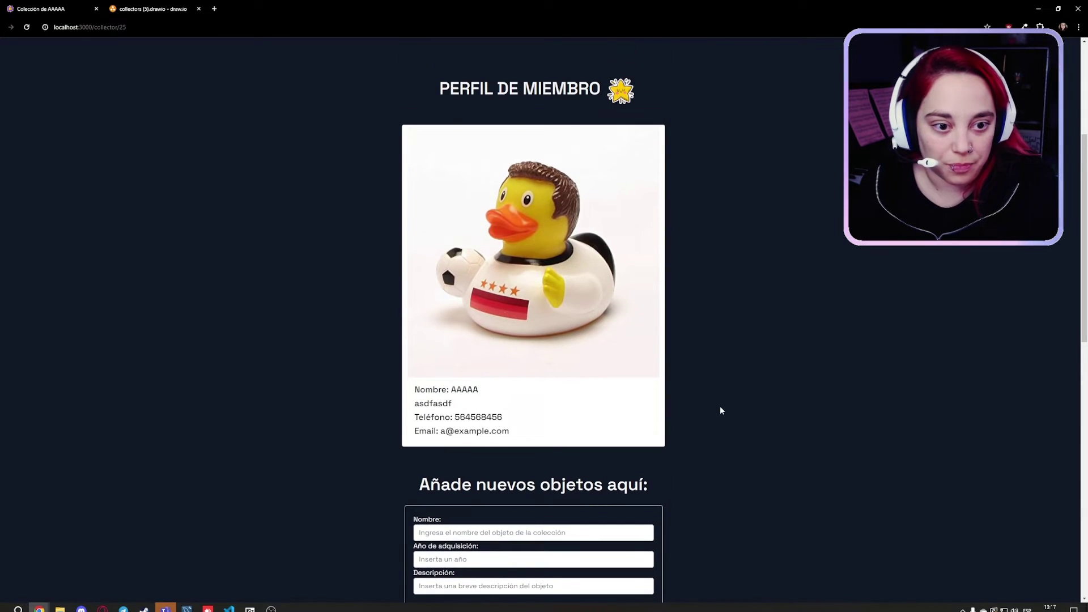
scroll(720, 410, "down", 4)
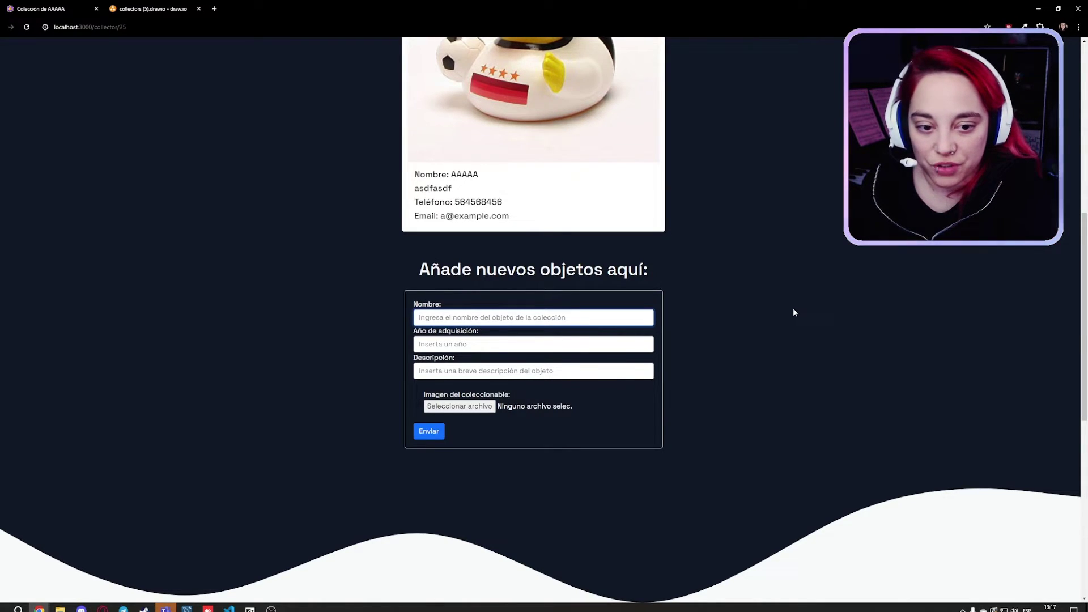
type("asdfasdf")
left_click(555, 338)
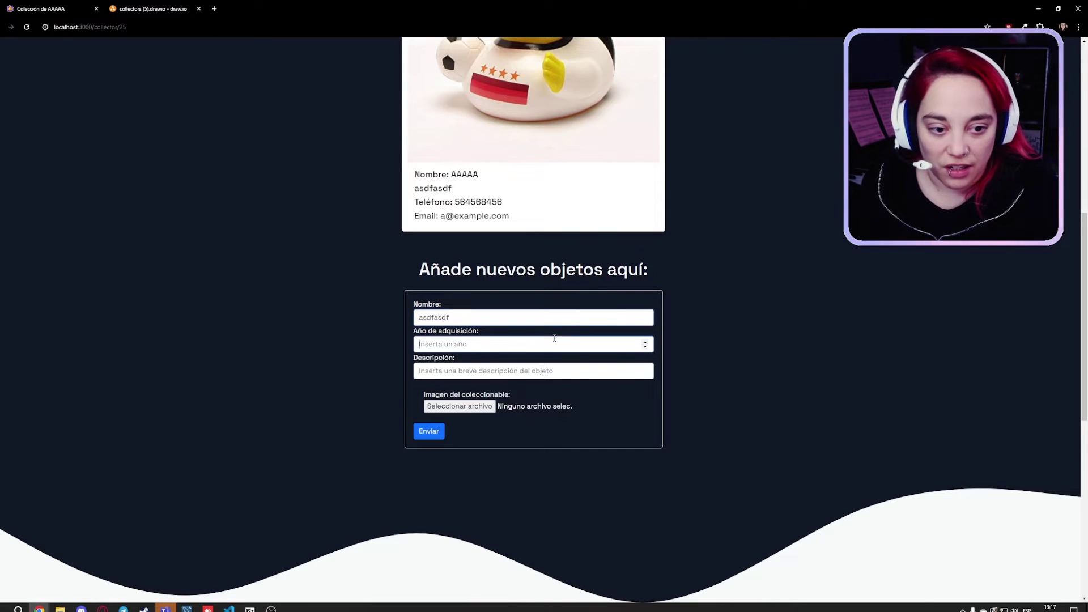
type("1991")
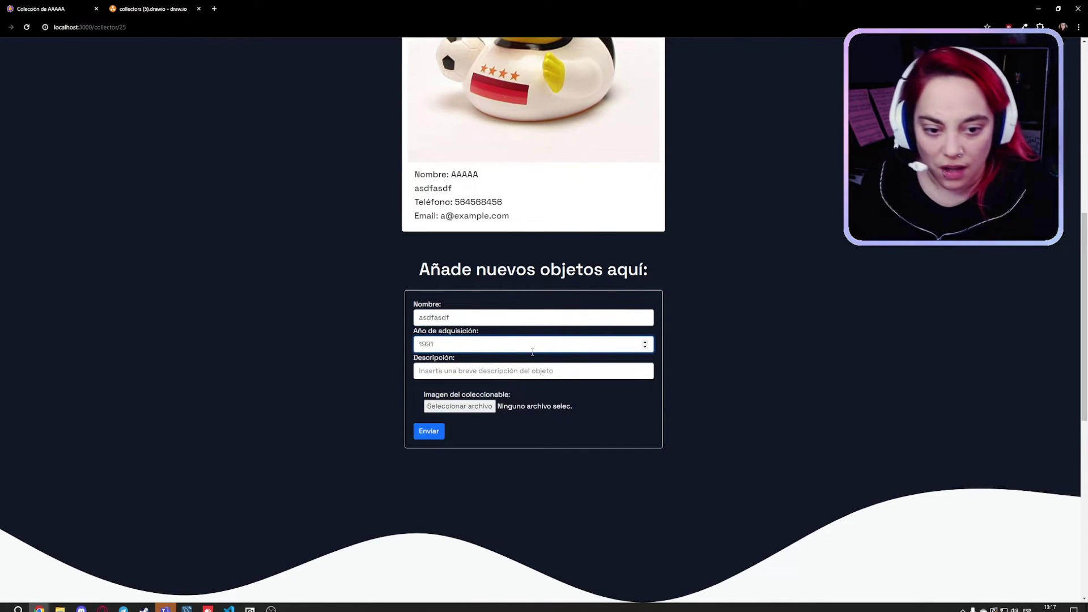
left_click(485, 374)
type("asdfsdf")
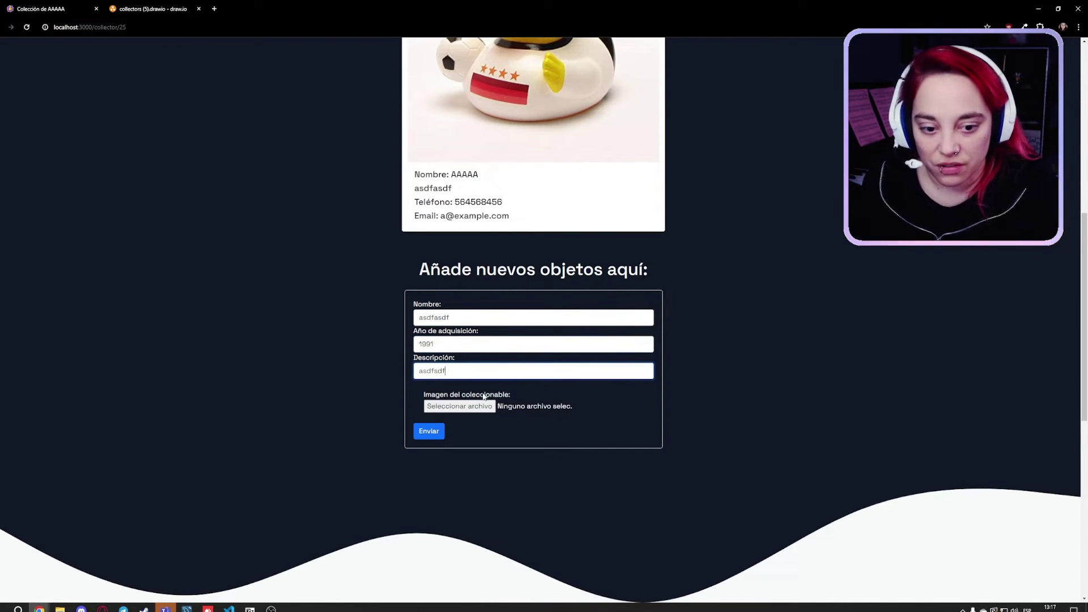
Attach the pink duck photo to the item and submit it.
left_click(483, 405)
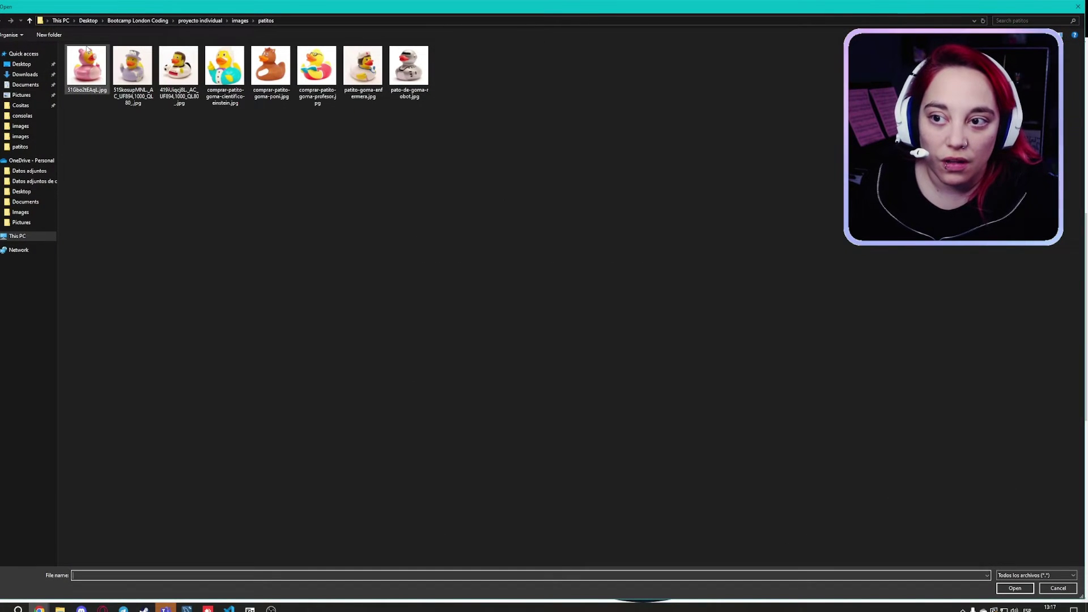
left_click(87, 62)
left_click(1014, 588)
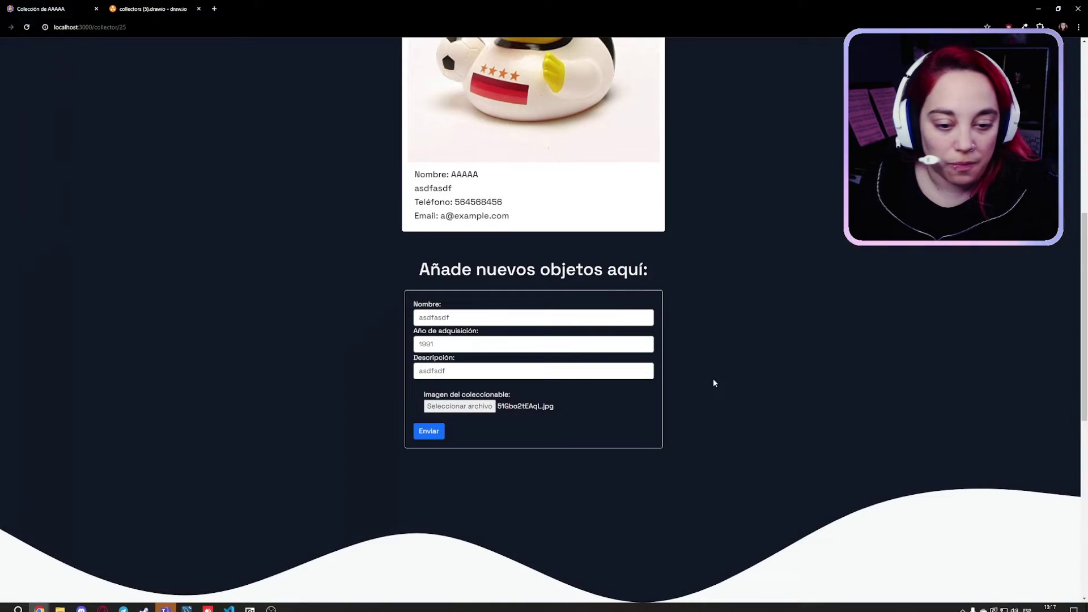
left_click(429, 431)
Scroll through the updated collection and highlight the Colección de AAAAA heading.
scroll(692, 338, "down", 5)
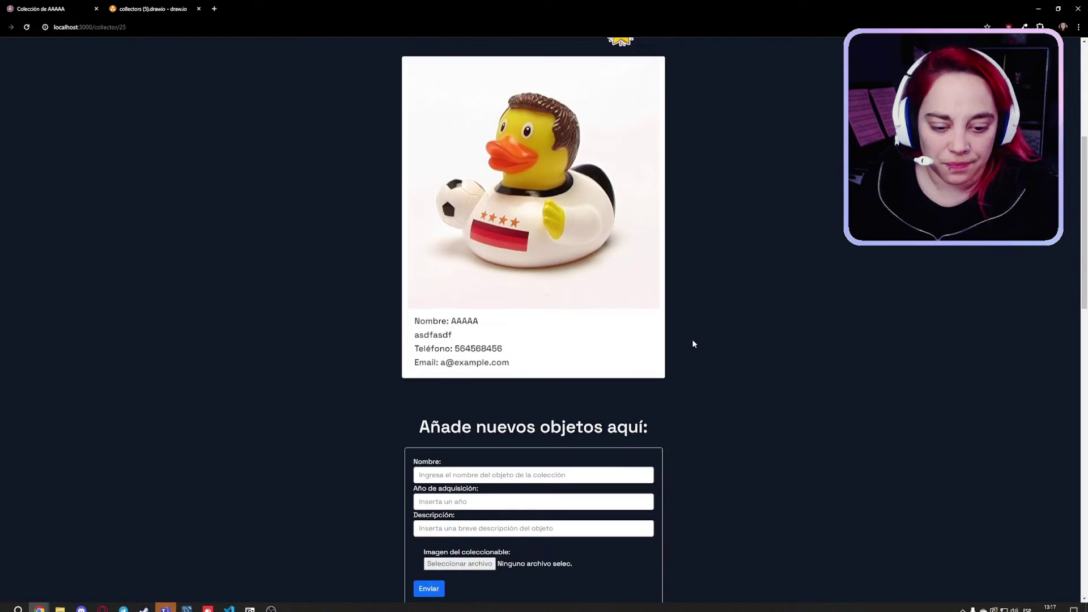
scroll(692, 339, "down", 9)
scroll(692, 339, "down", 5)
scroll(692, 343, "up", 3)
scroll(629, 366, "down", 2)
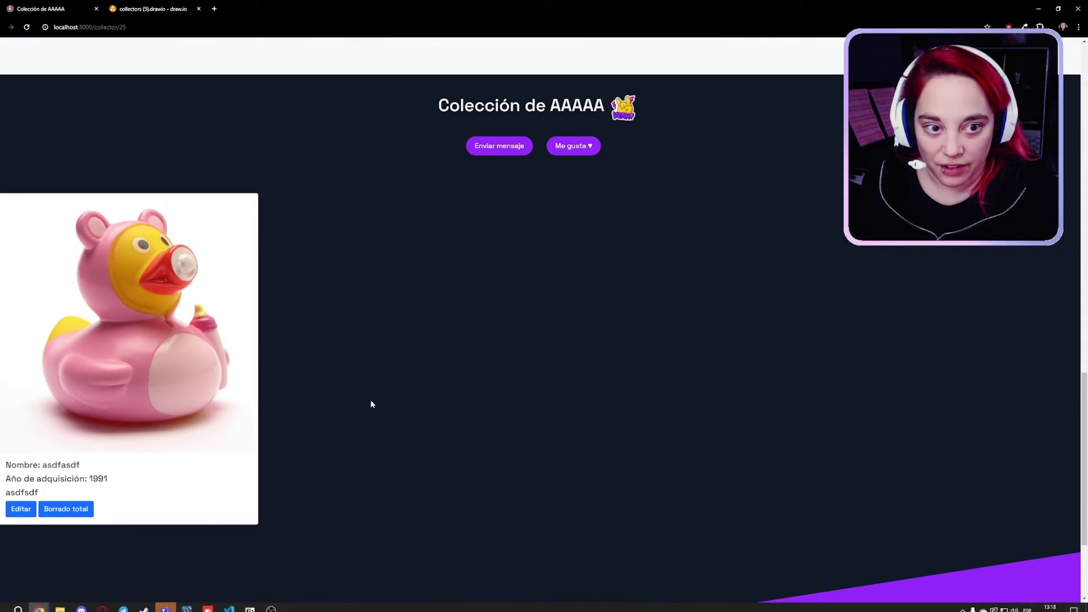
triple_click(452, 102)
left_click(471, 193)
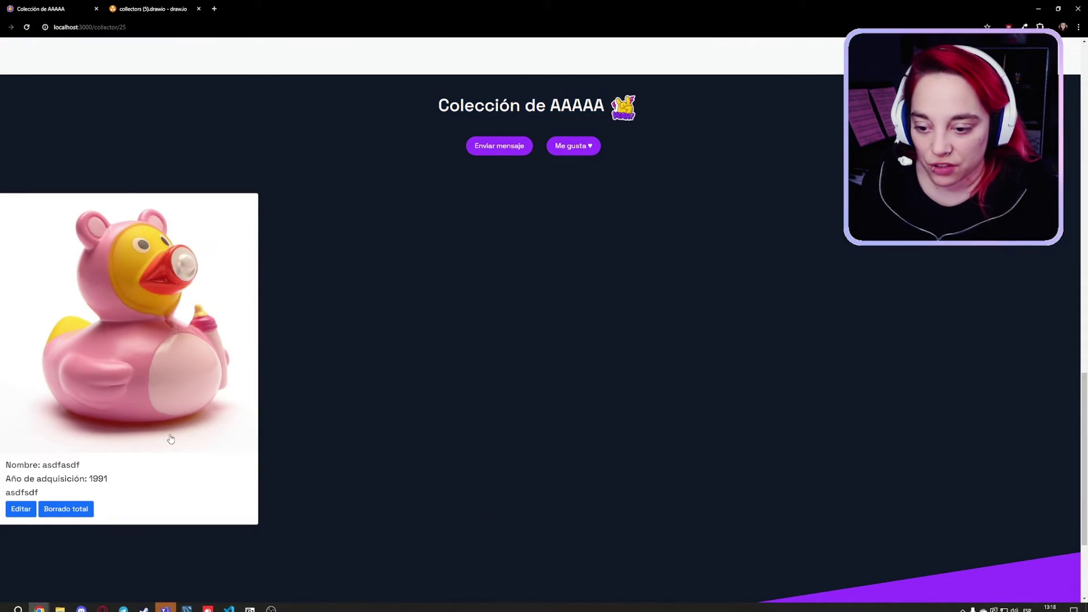
scroll(399, 250, "down", 3)
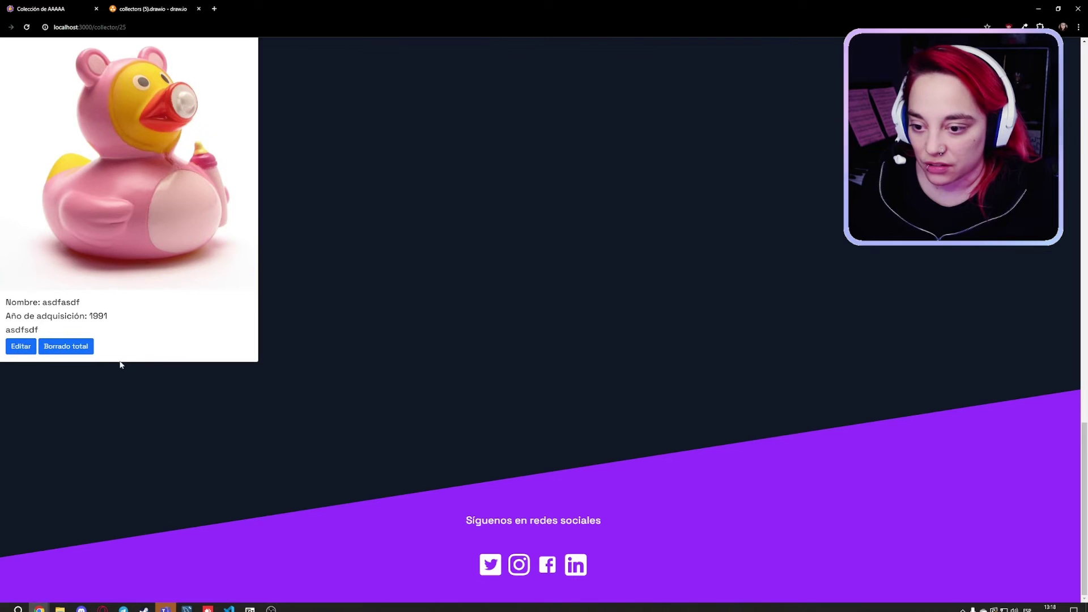
Edit the pink duck item, replacing its name asdfasdf with duck, and save.
left_click(21, 347)
left_click_drag(50, 339, 2, 335)
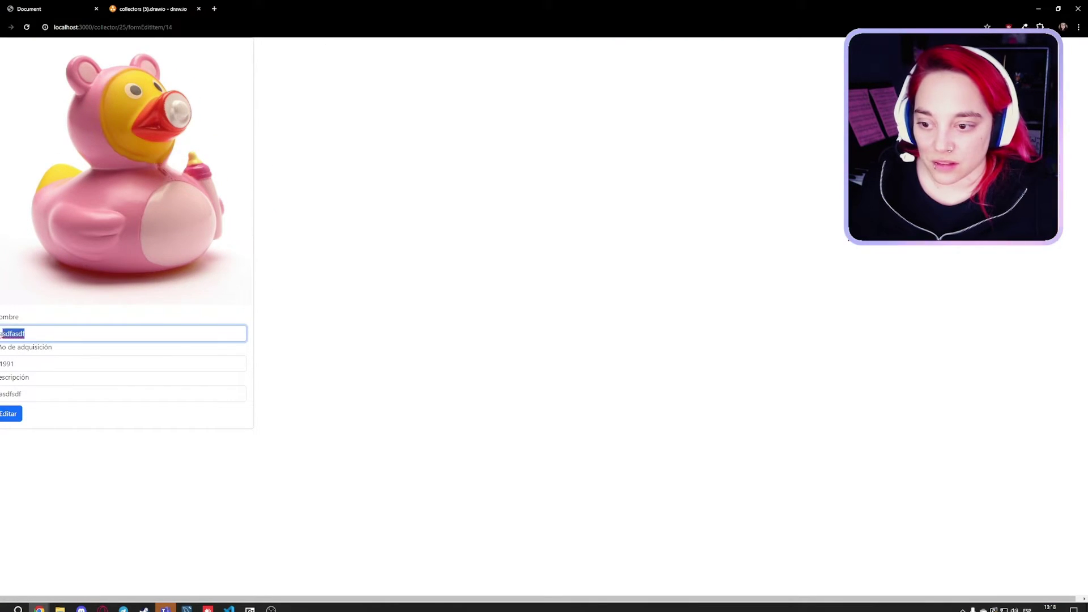
type("uck")
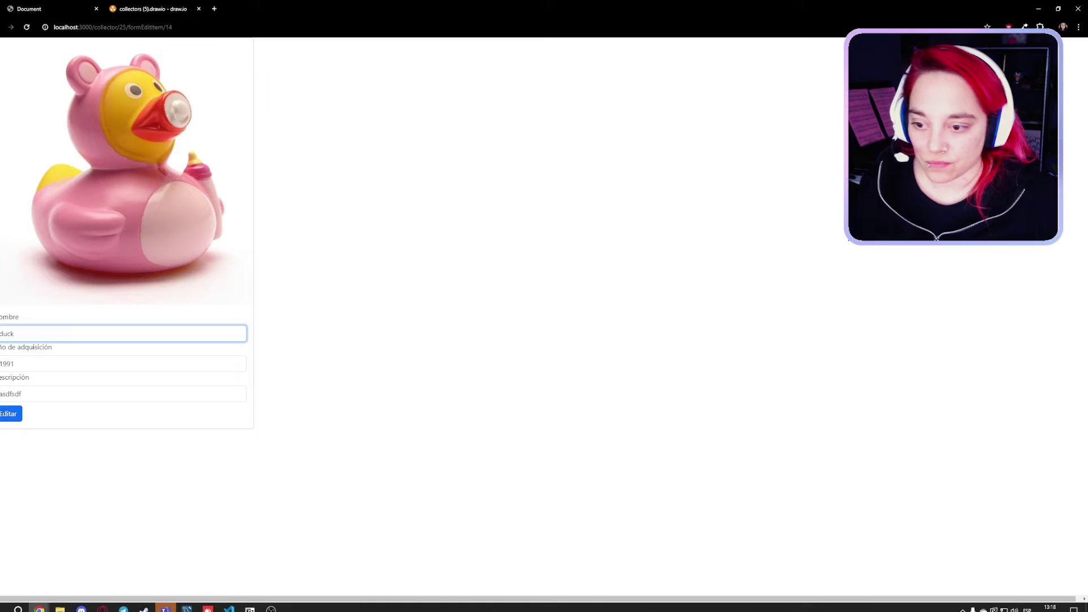
left_click(13, 422)
Scroll down to check the renamed duck card in AAAAA's collection.
scroll(391, 315, "down", 10)
scroll(391, 314, "down", 7)
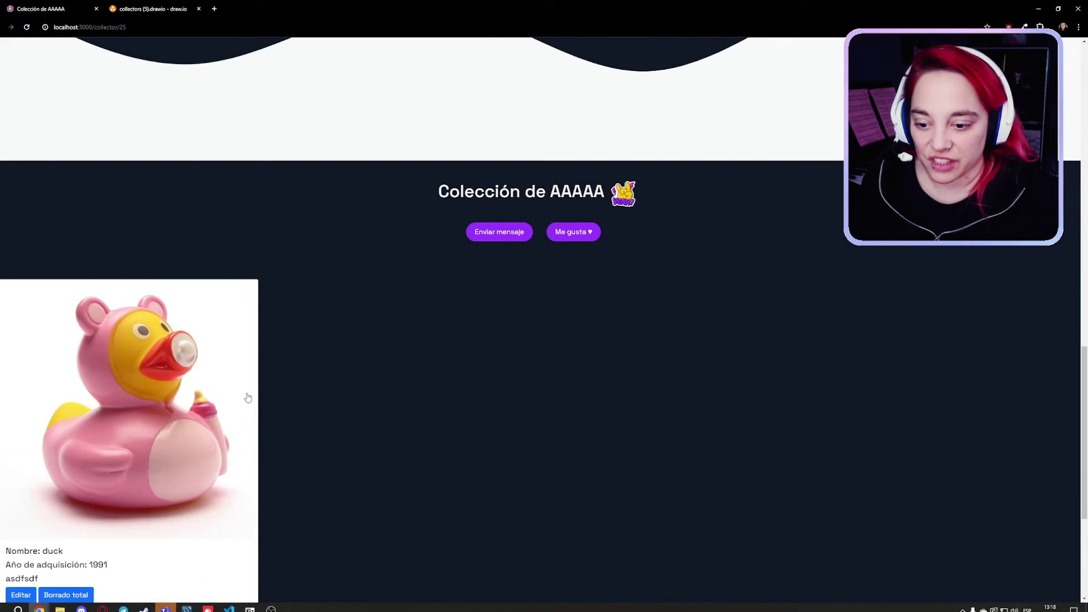
scroll(248, 397, "down", 3)
left_click_drag(23, 378, 500, 364)
scroll(501, 364, "up", 5)
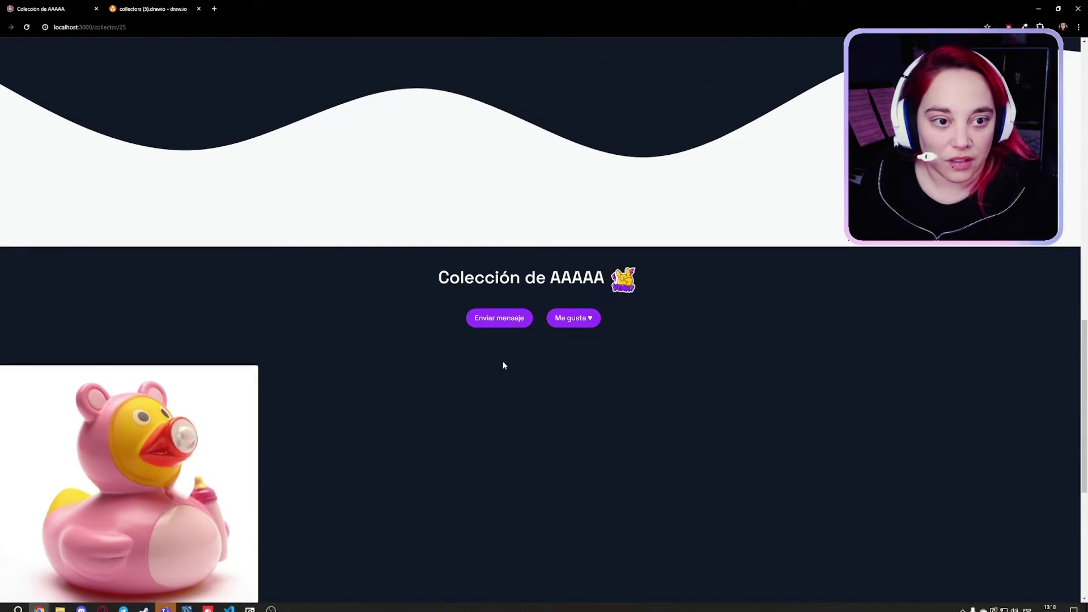
scroll(624, 387, "down", 4)
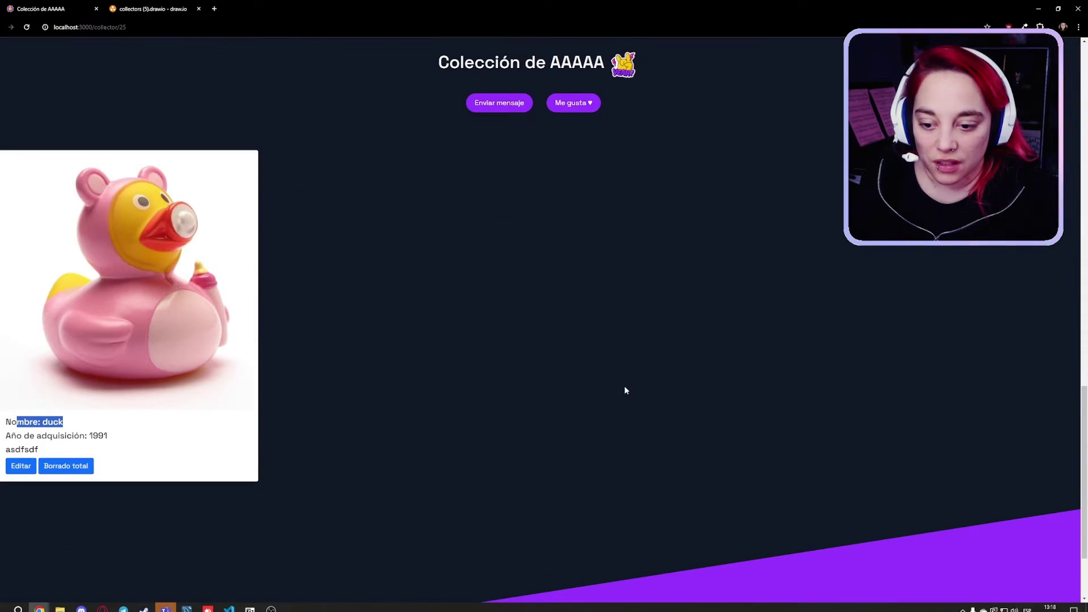
left_click(74, 468)
scroll(324, 427, "down", 8)
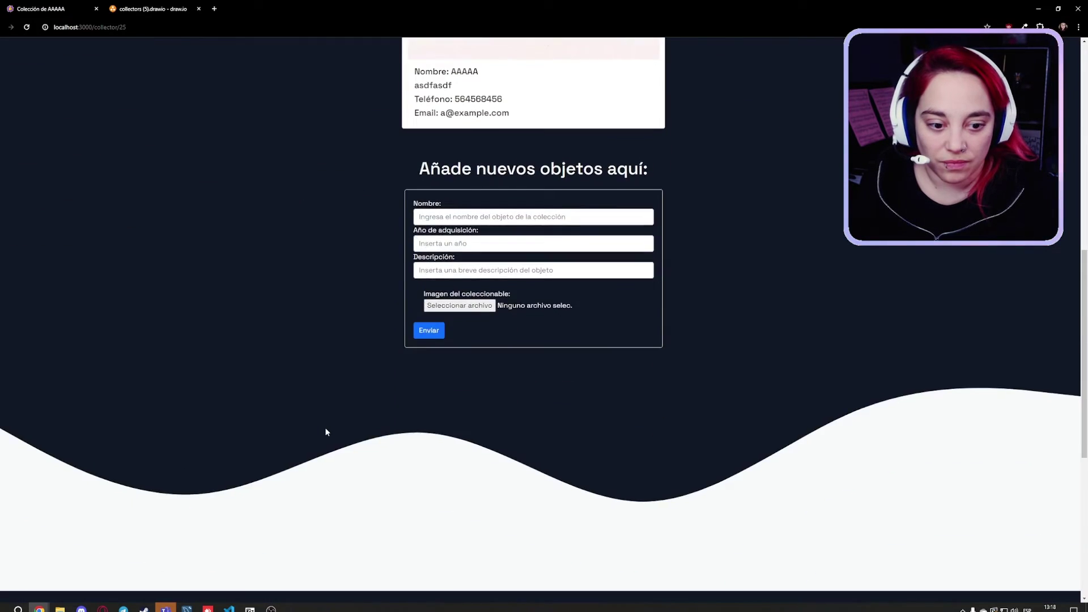
scroll(325, 427, "down", 5)
scroll(326, 432, "down", 2)
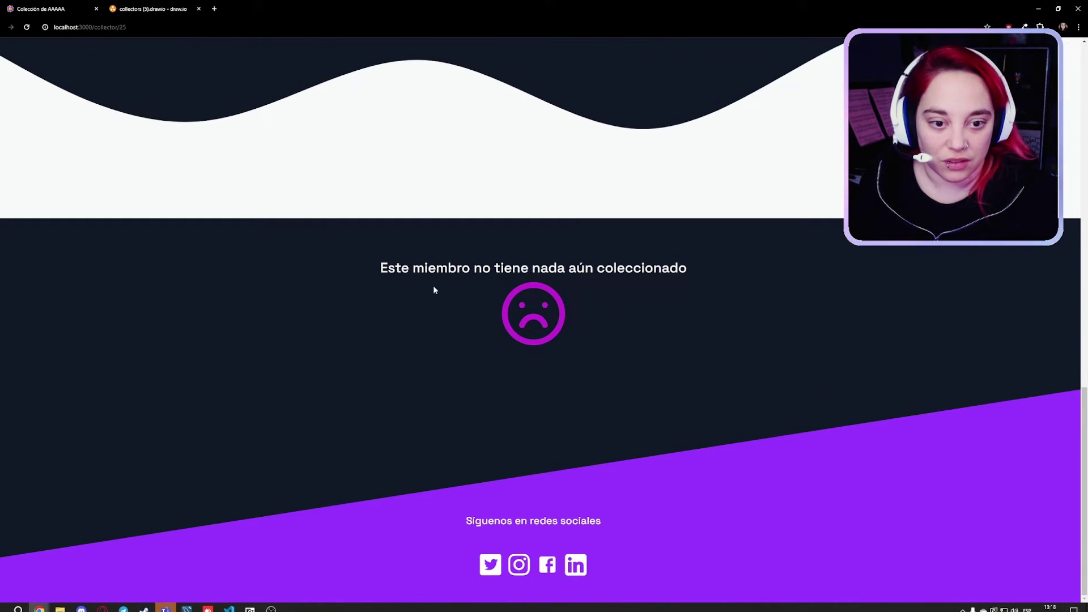
left_click_drag(388, 268, 450, 371)
left_click_drag(379, 277, 880, 294)
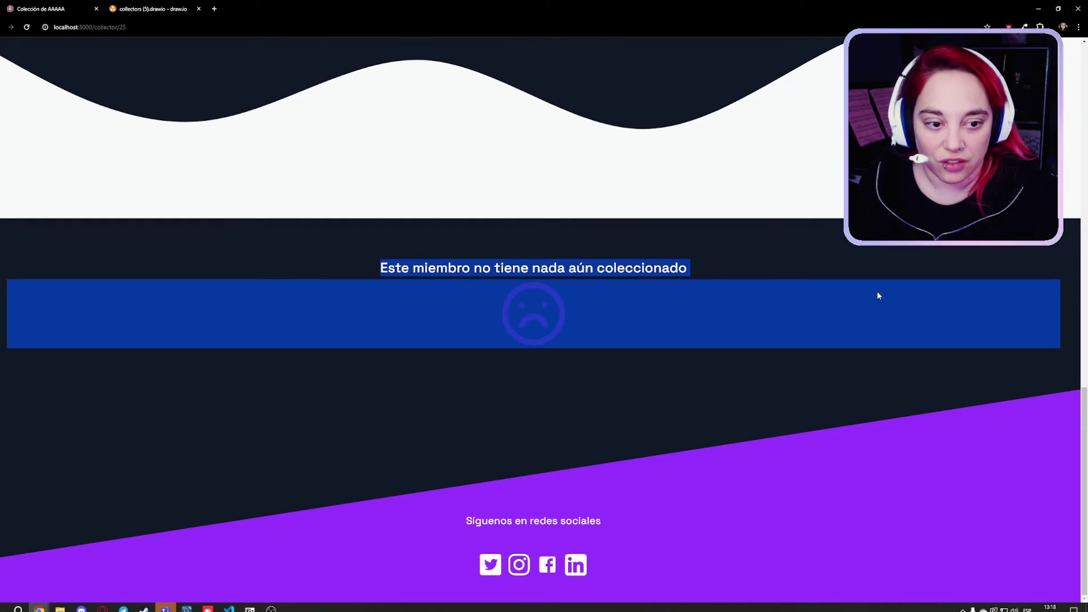
scroll(515, 403, "up", 10)
scroll(511, 421, "up", 8)
scroll(512, 425, "up", 1)
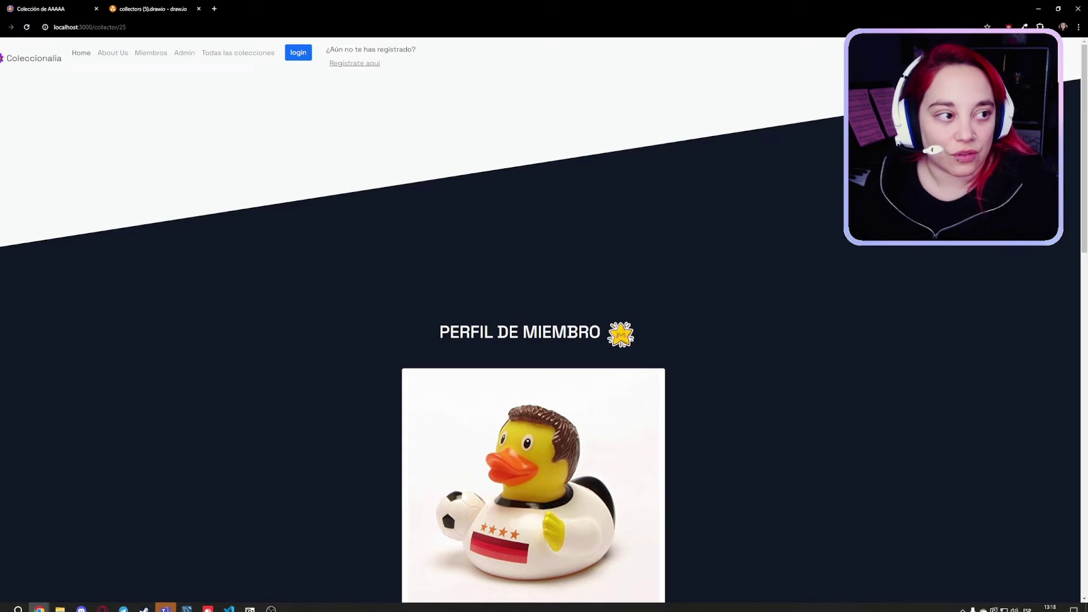
Go back to the patito results and review the Patito enfermera, FLASH and robot cards.
key("alt+Left")
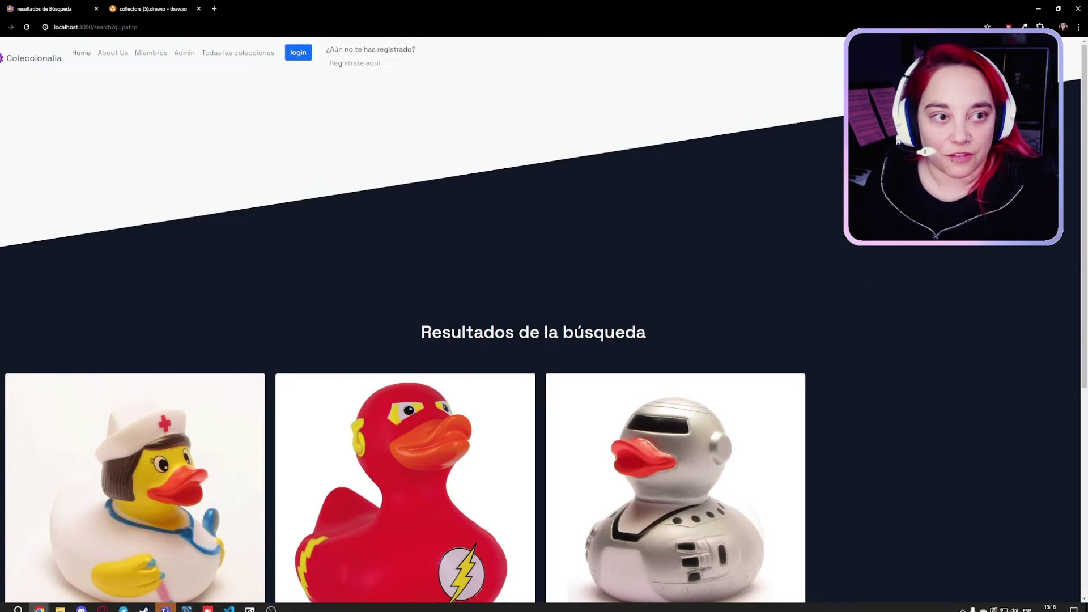
scroll(701, 229, "down", 1)
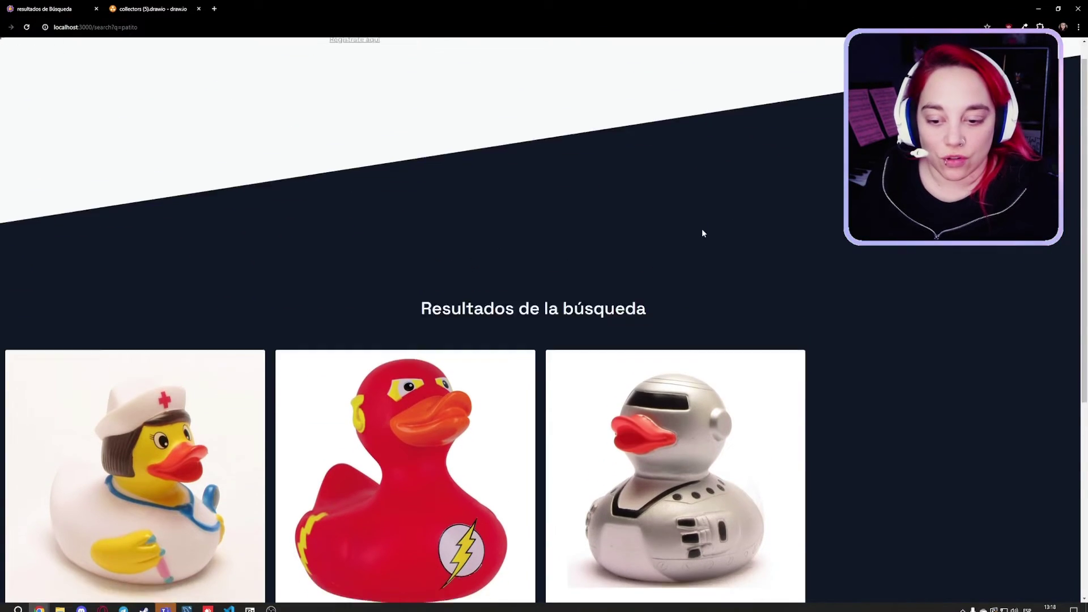
scroll(701, 229, "down", 5)
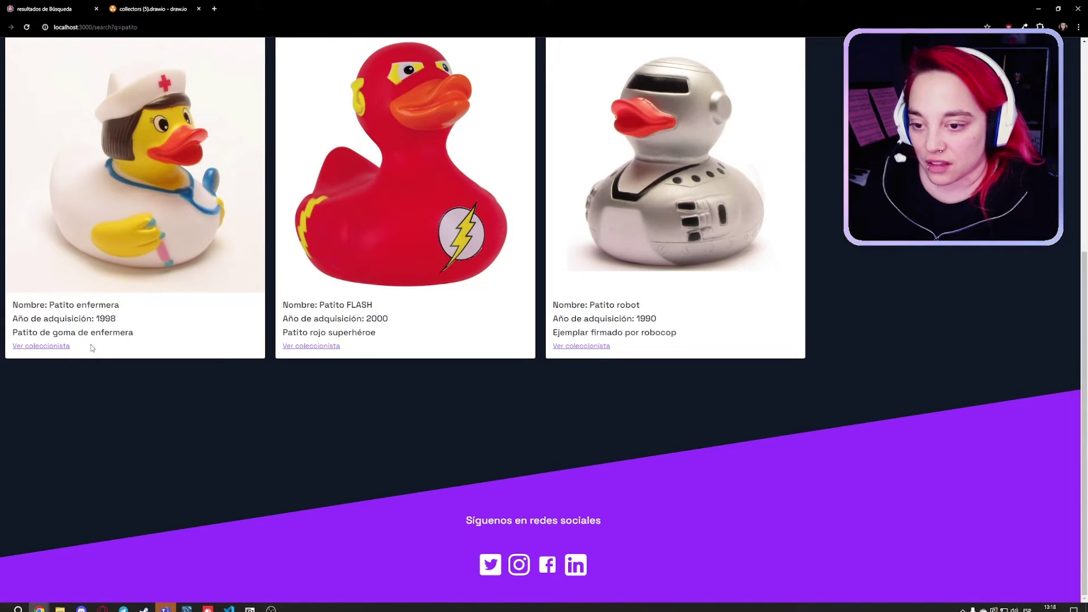
scroll(64, 387, "up", 3)
scroll(265, 109, "down", 3)
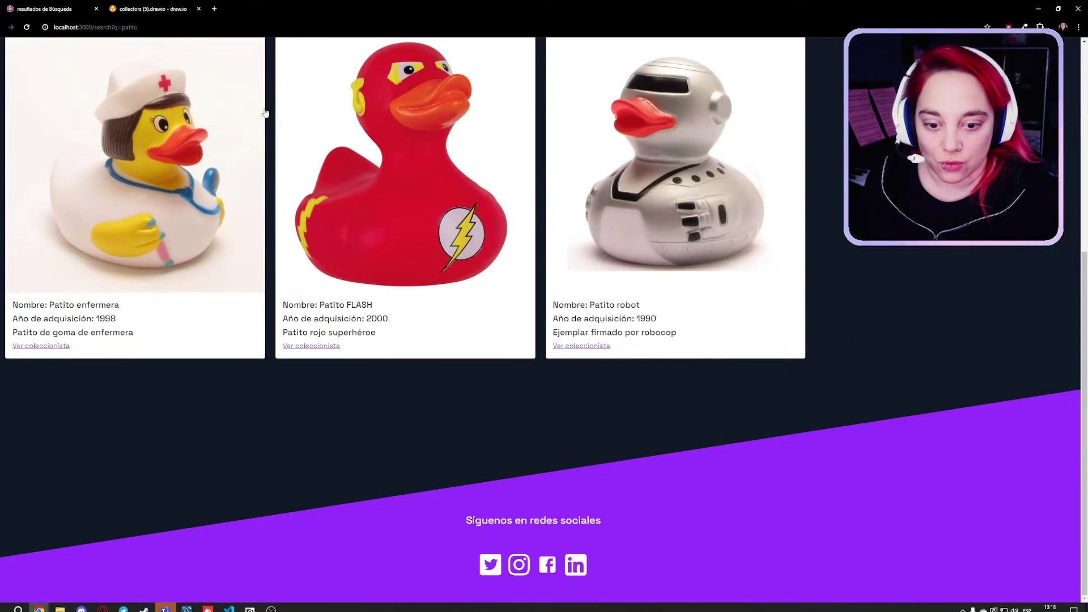
scroll(230, 272, "up", 6)
scroll(191, 364, "down", 3)
scroll(510, 206, "down", 2)
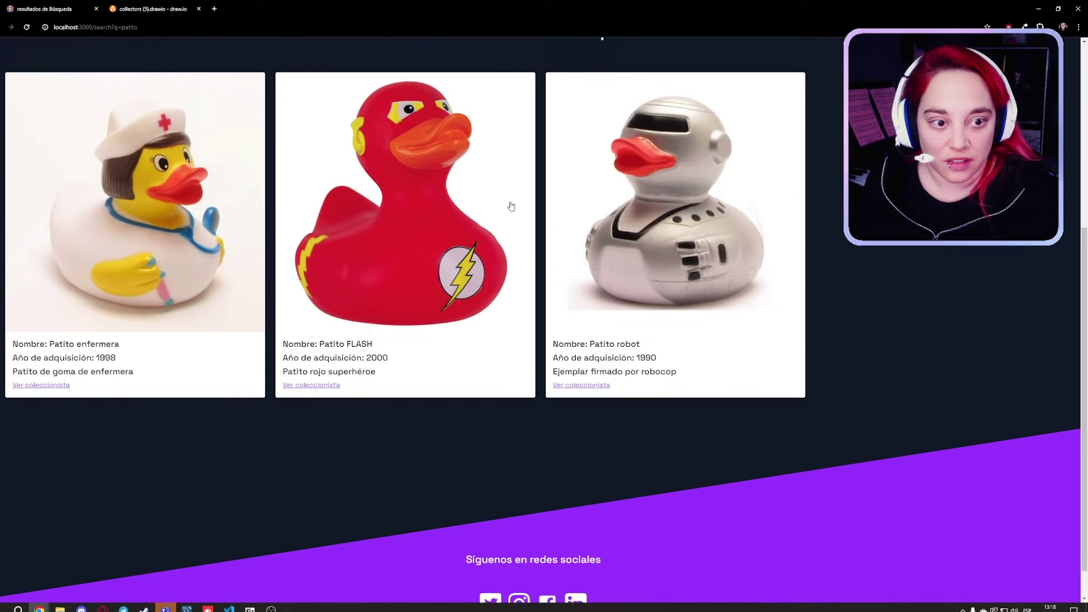
scroll(467, 425, "down", 1)
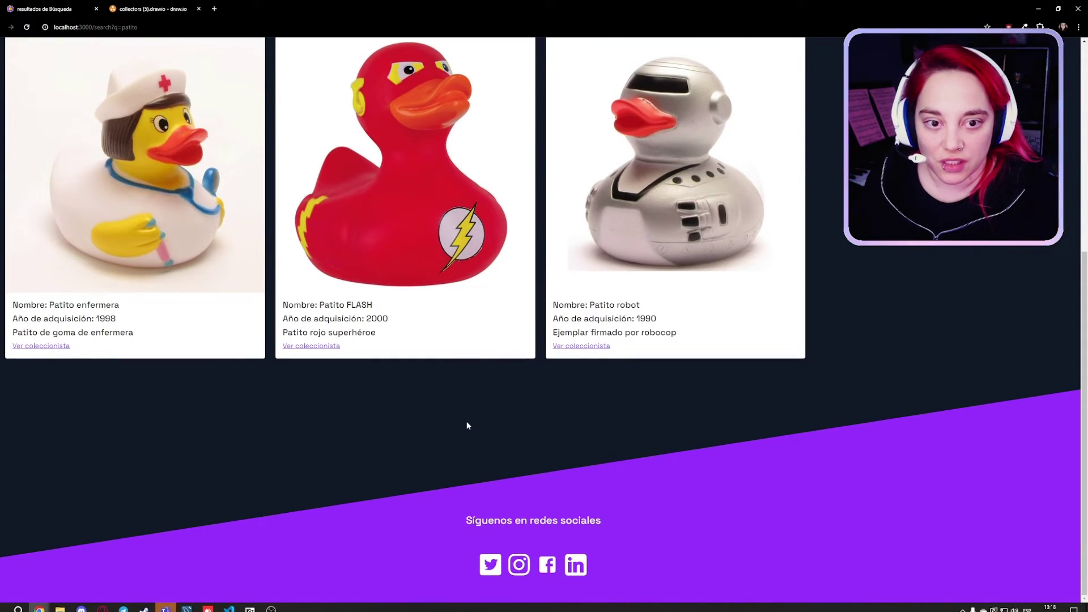
scroll(467, 425, "up", 3)
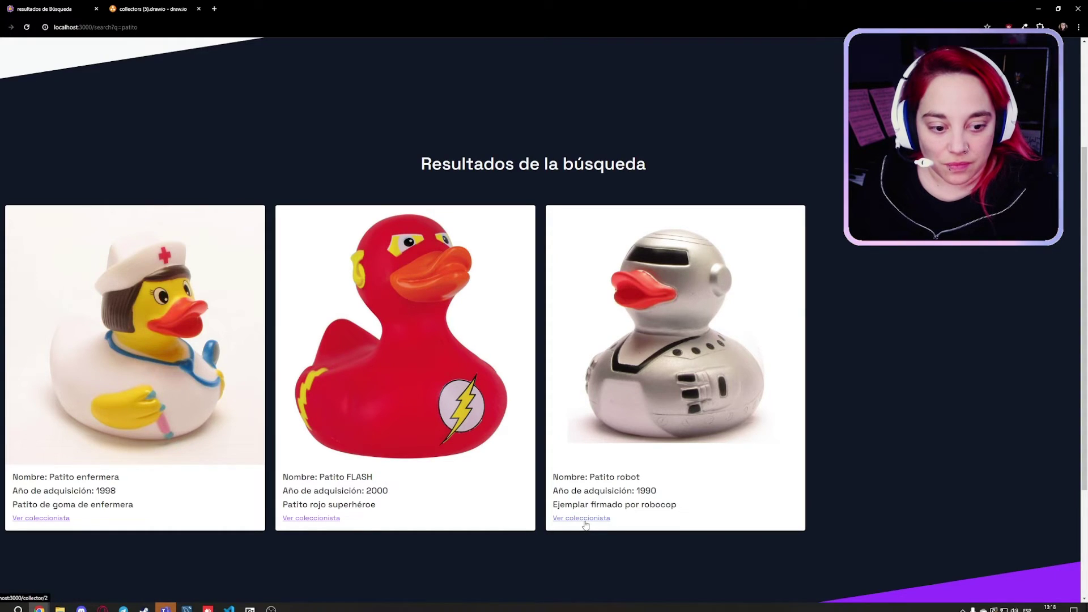
left_click(62, 520)
scroll(343, 267, "down", 9)
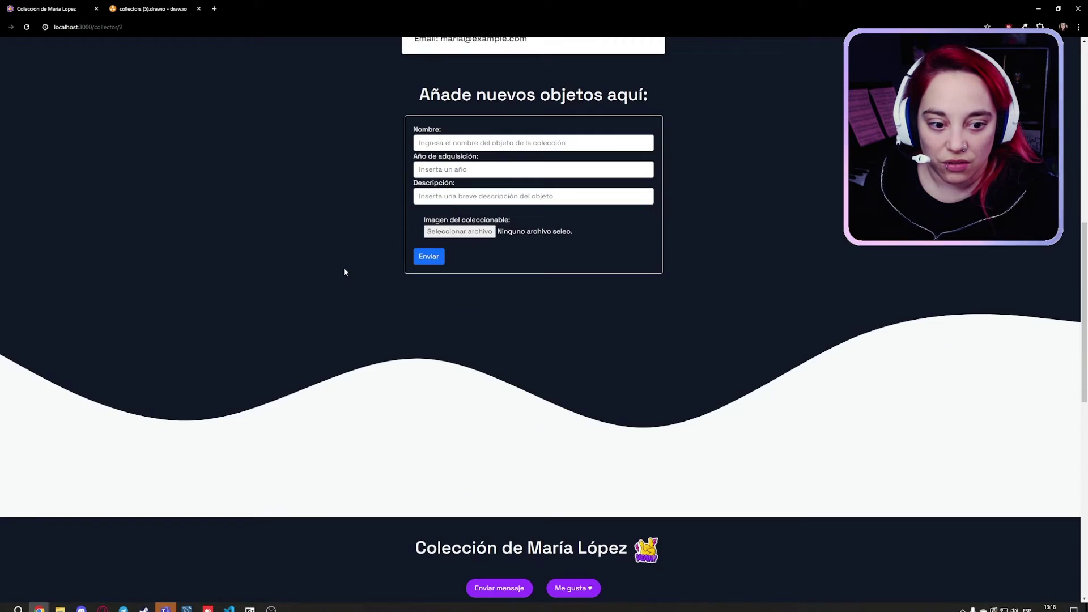
scroll(288, 199, "down", 6)
scroll(302, 236, "down", 4)
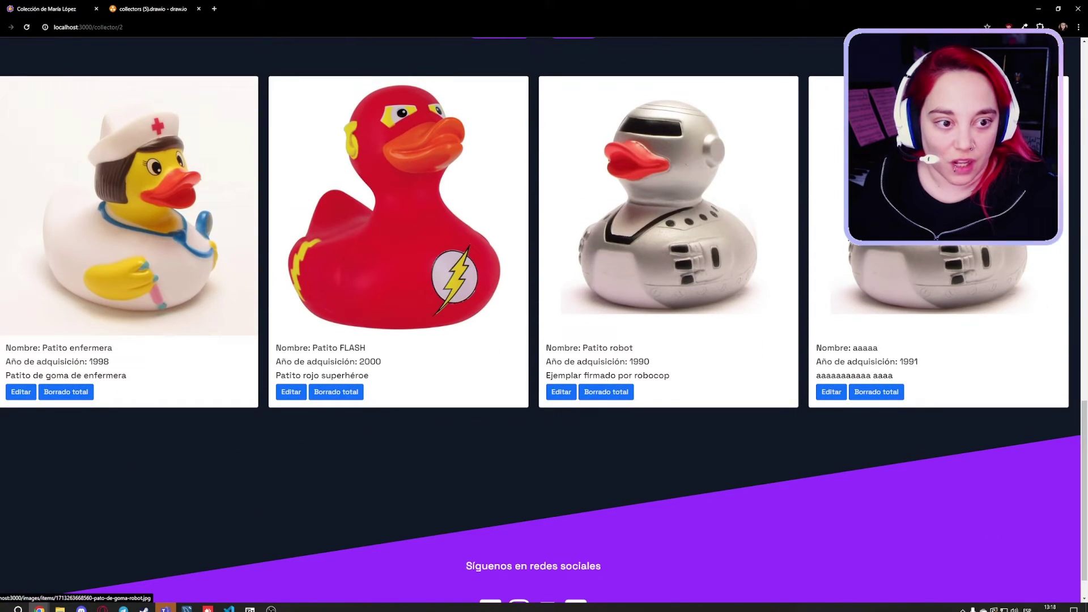
scroll(589, 265, "up", 4)
scroll(608, 377, "up", 4)
scroll(609, 377, "up", 5)
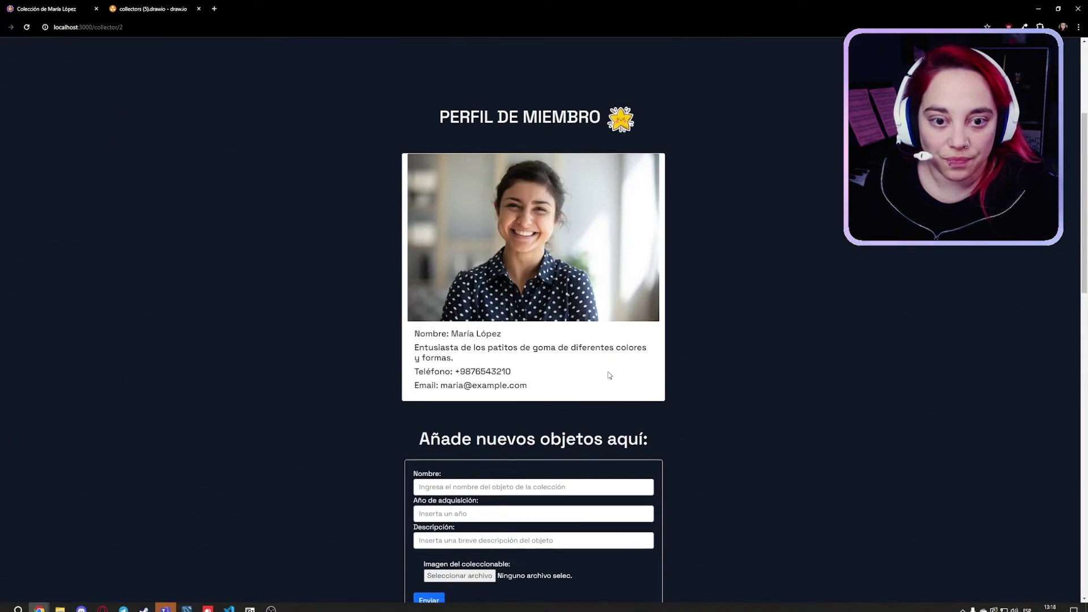
scroll(328, 169, "up", 5)
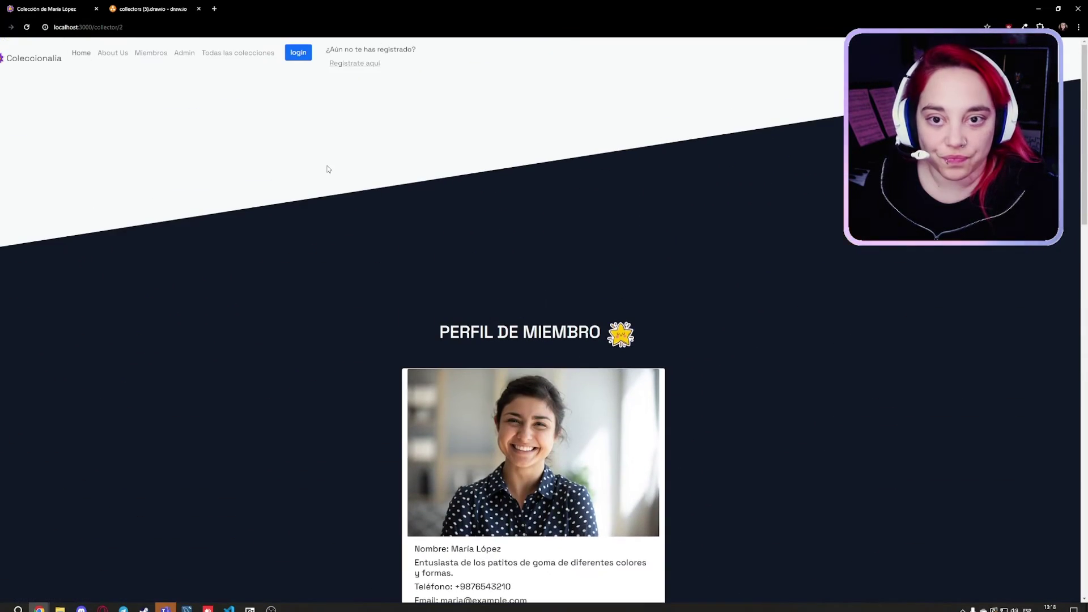
Open the login page, glance at the collector table in MySQL Workbench, then return.
left_click(299, 53)
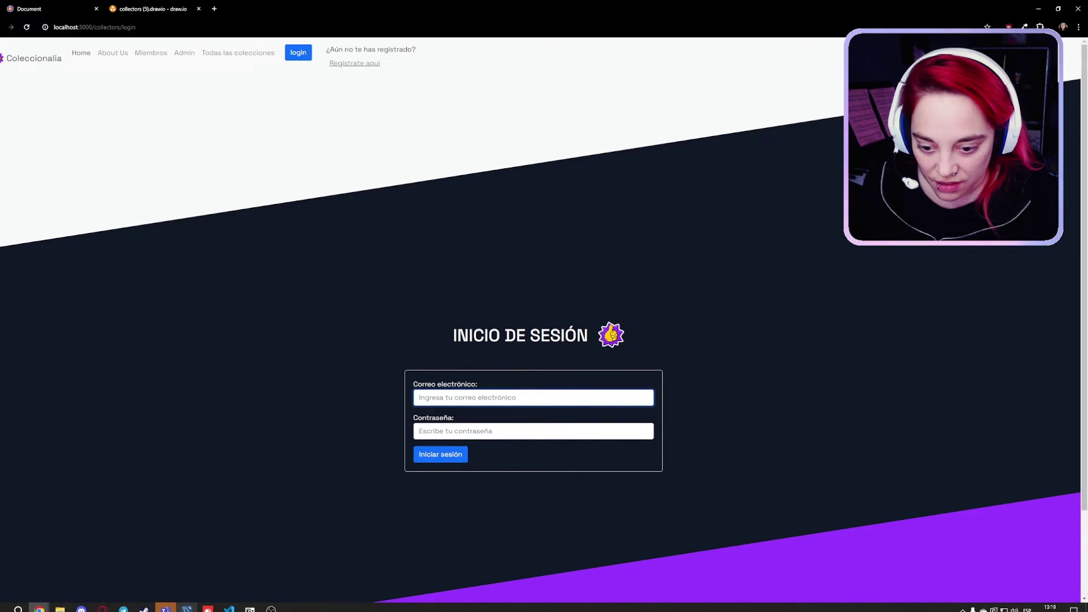
mouse_move(186, 609)
left_click(191, 590)
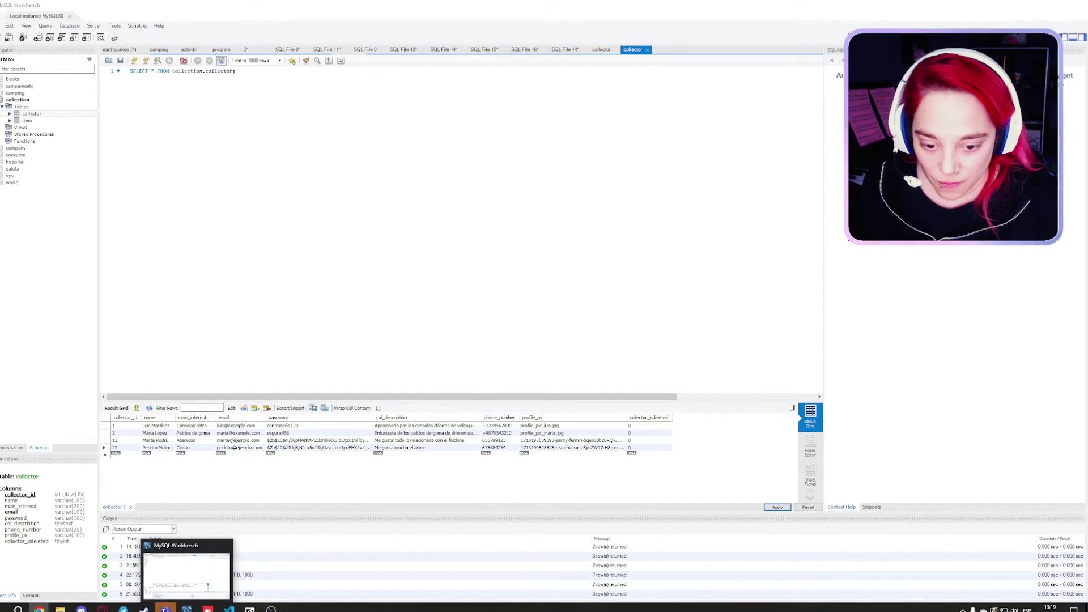
left_click(191, 590)
left_click(460, 397)
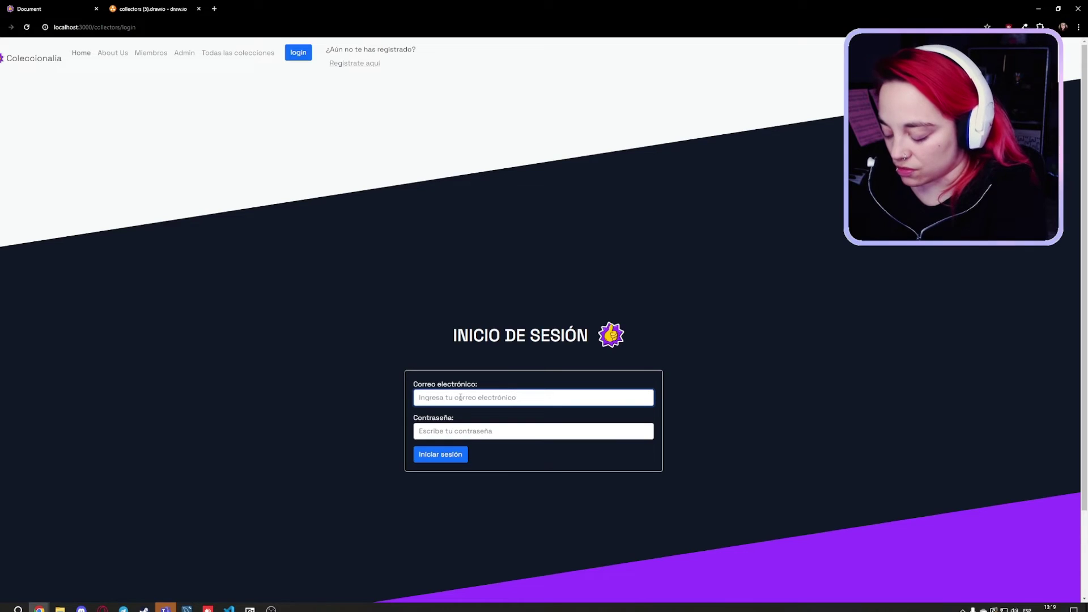
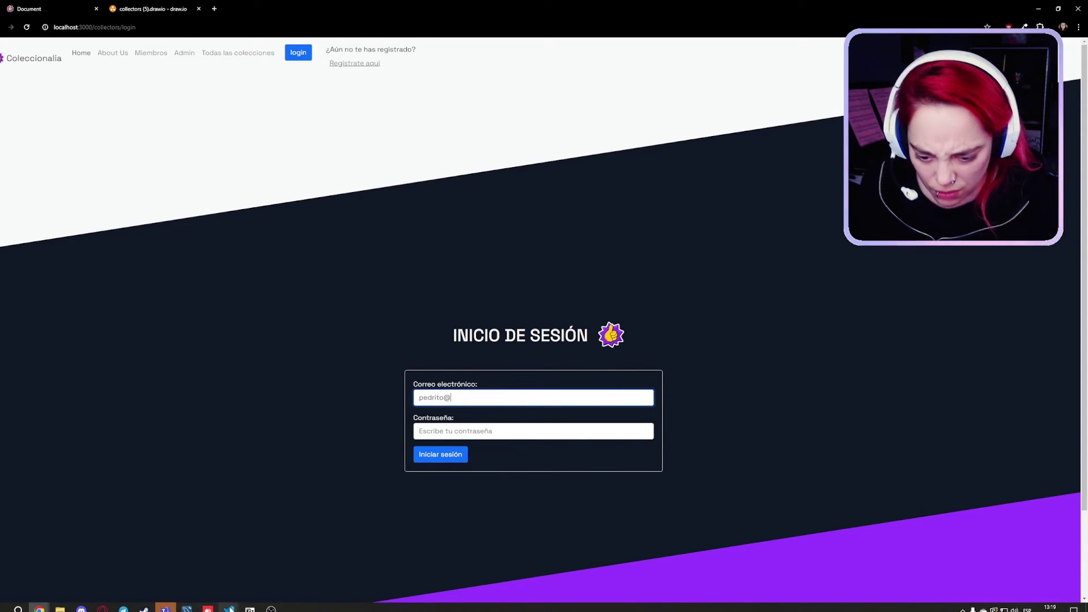
left_click(187, 609)
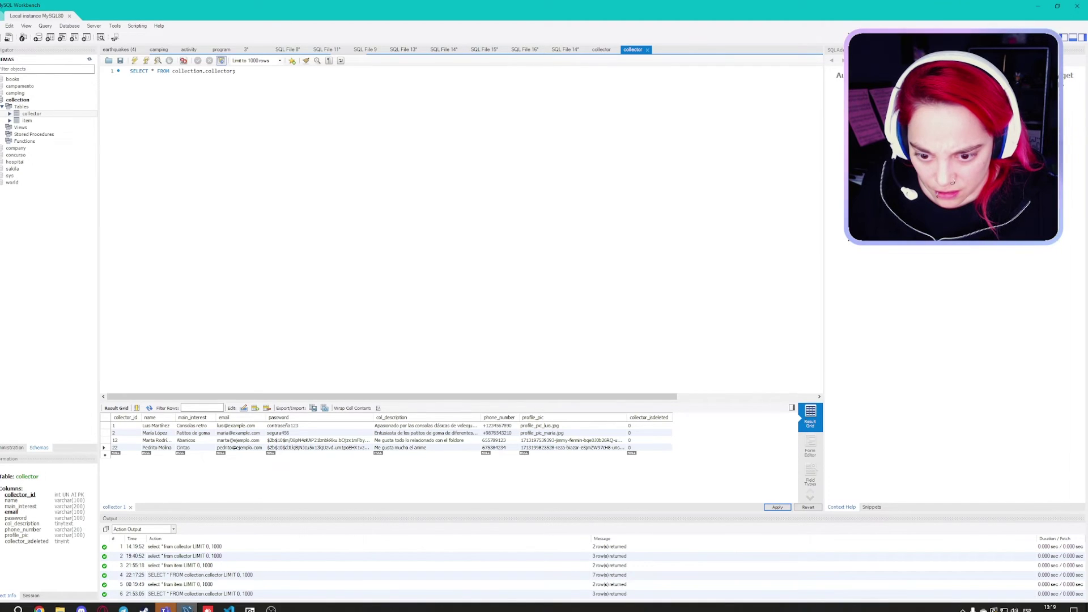
key("alt+Tab")
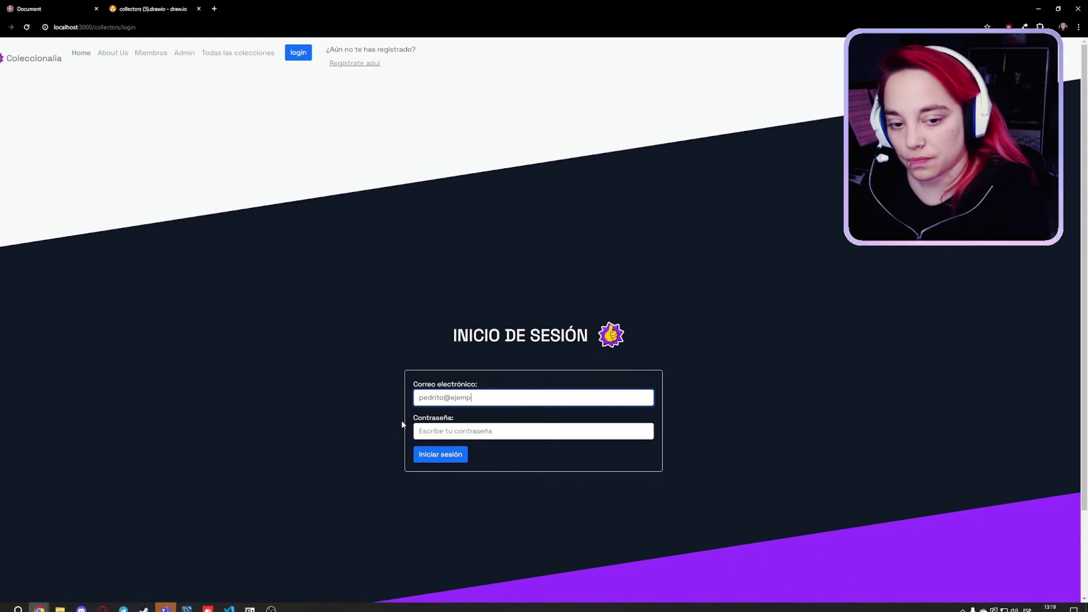
type(".com")
left_click(448, 429)
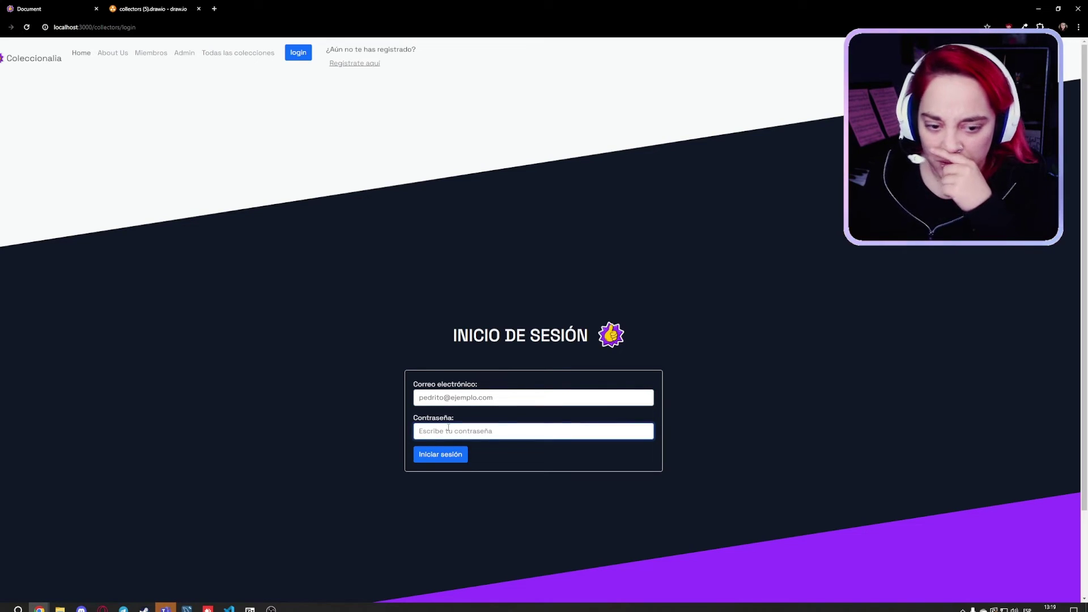
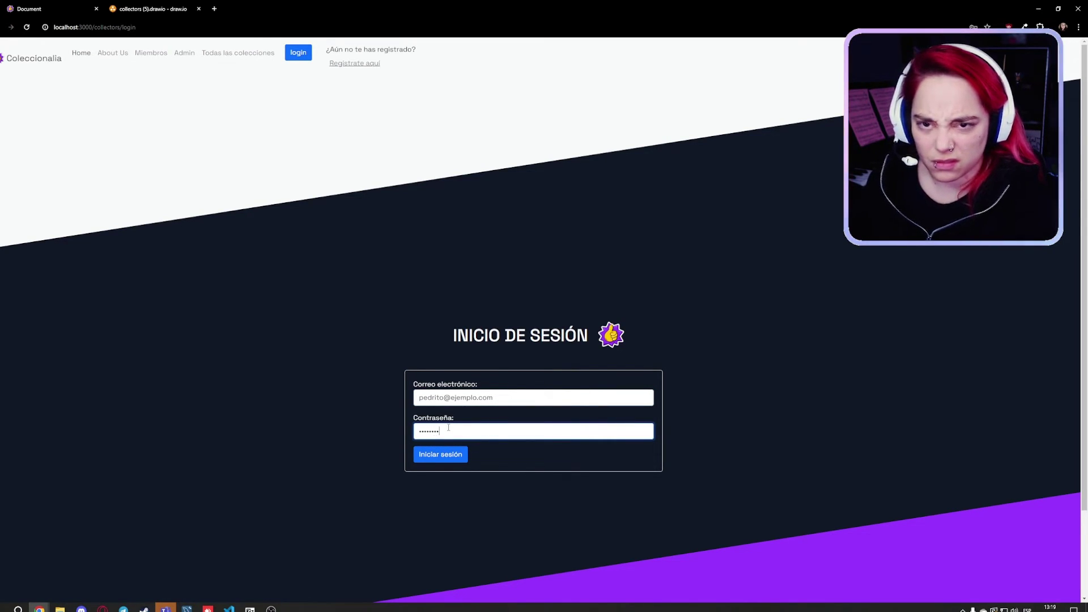
left_click(456, 456)
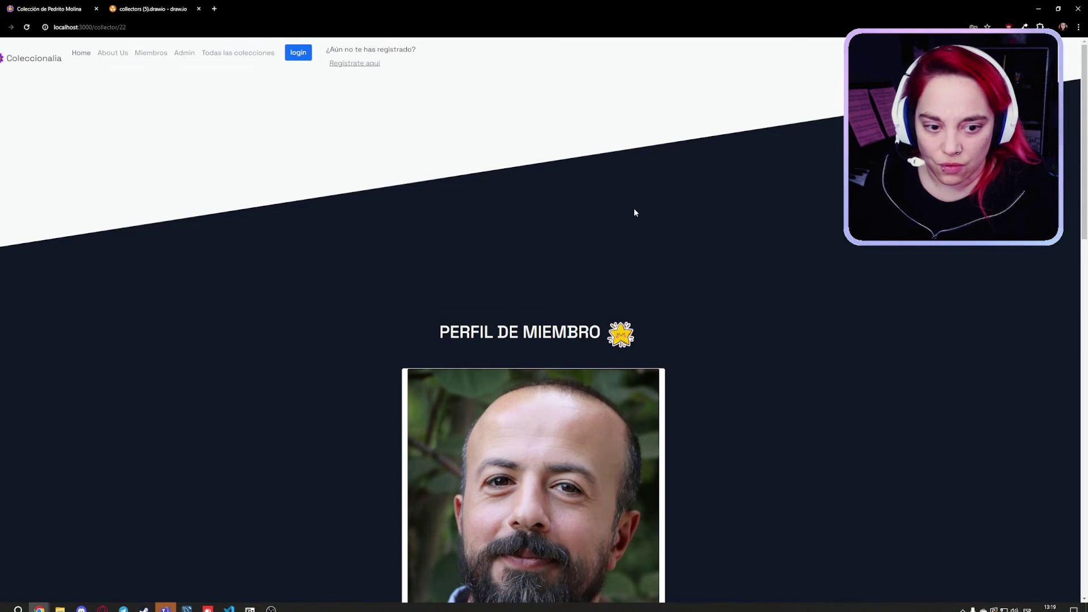
scroll(634, 212, "down", 3)
scroll(737, 197, "down", 2)
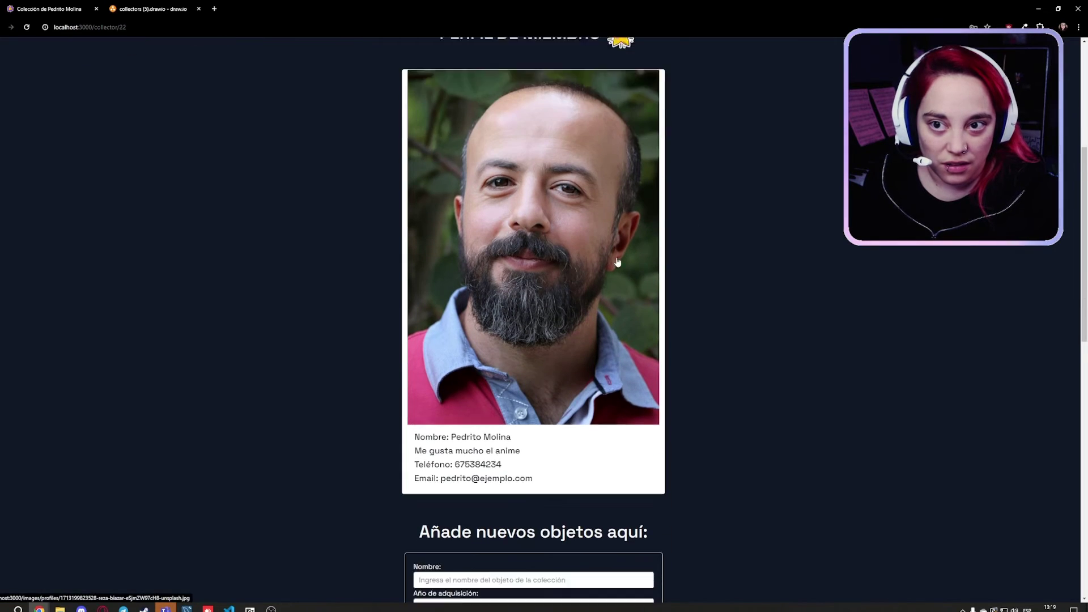
scroll(805, 296, "down", 3)
scroll(805, 296, "down", 2)
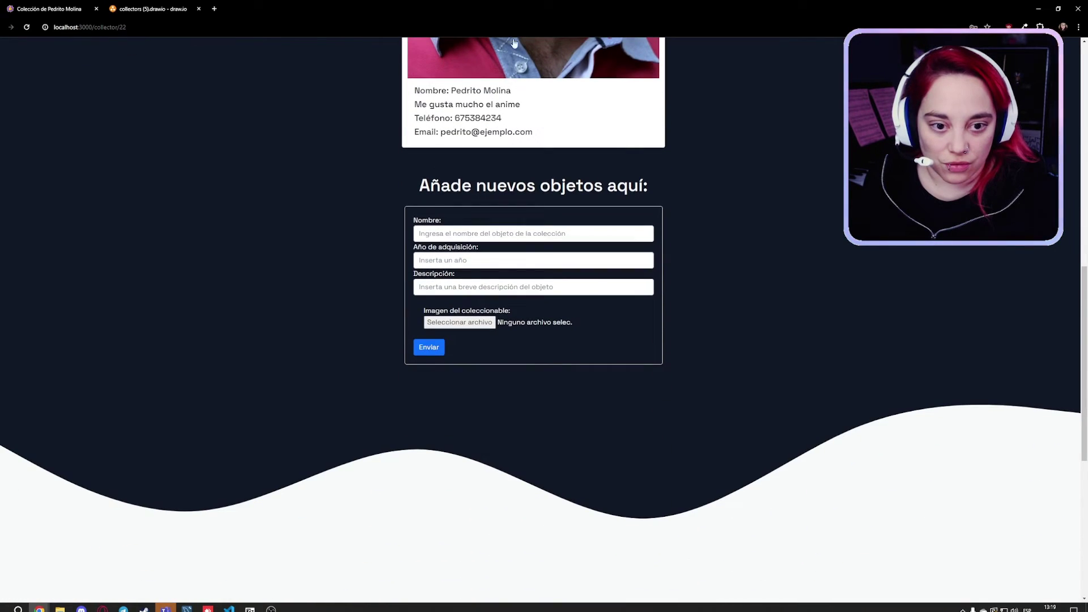
scroll(617, 357, "down", 2)
scroll(529, 267, "down", 3)
scroll(579, 254, "up", 3)
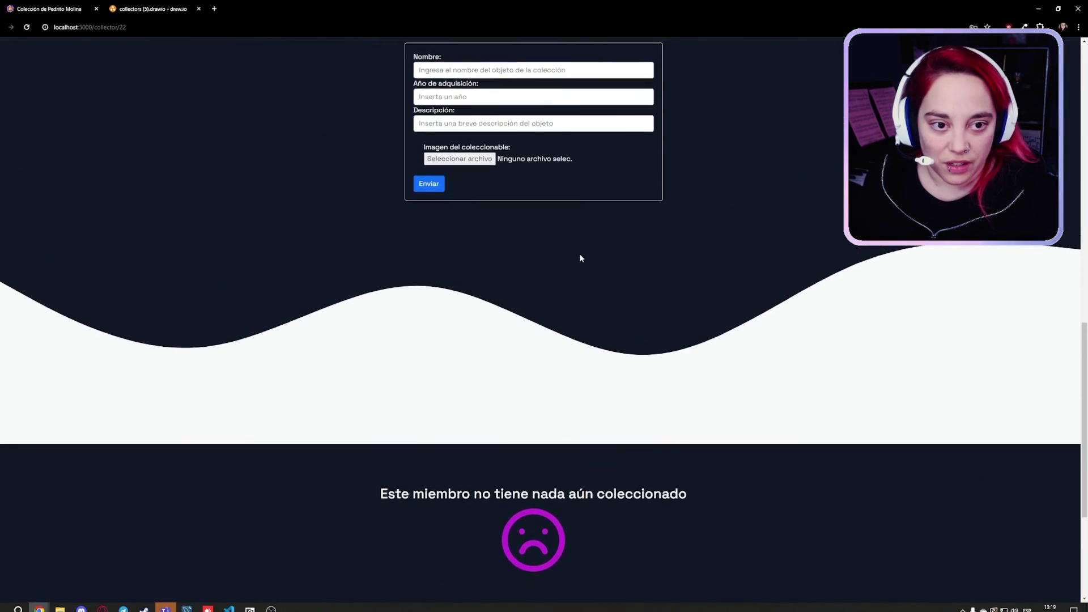
scroll(579, 253, "up", 8)
scroll(579, 302, "up", 4)
scroll(575, 295, "down", 5)
scroll(575, 296, "down", 6)
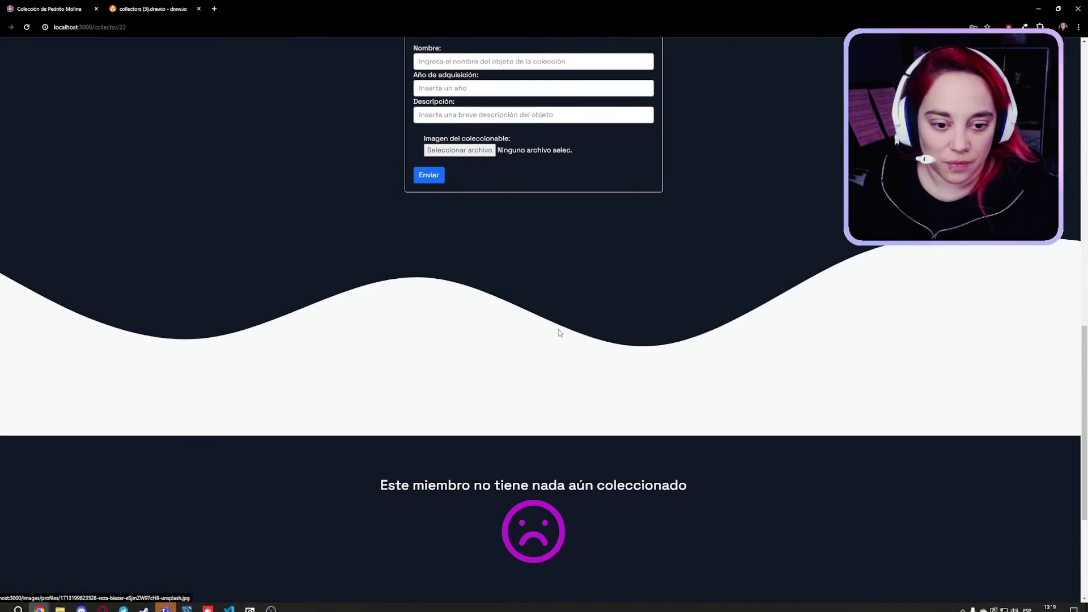
scroll(450, 463, "down", 3)
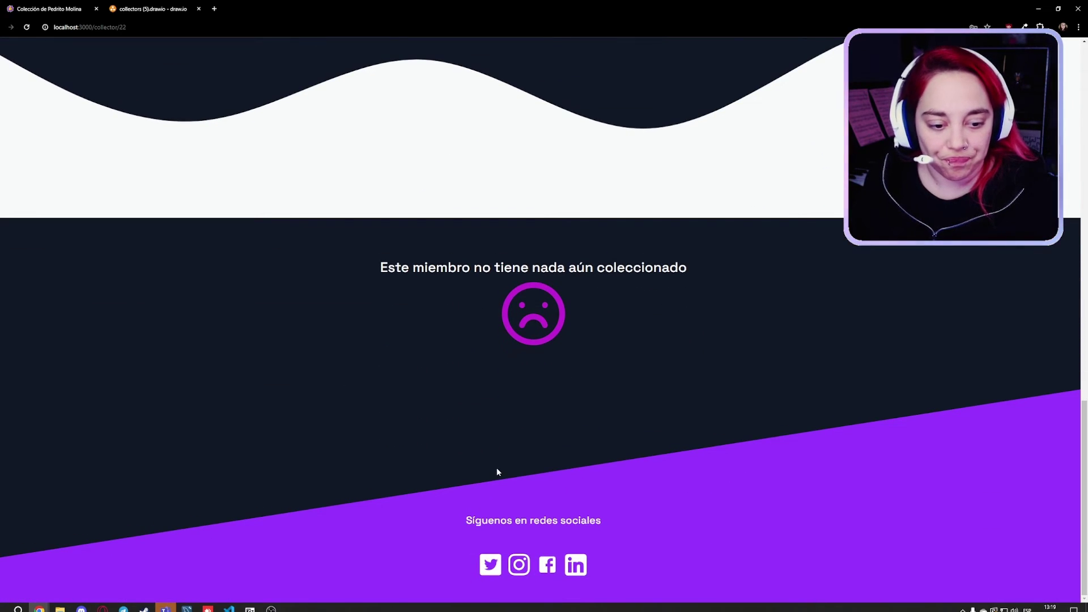
scroll(773, 433, "up", 7)
scroll(623, 363, "up", 5)
scroll(475, 287, "up", 4)
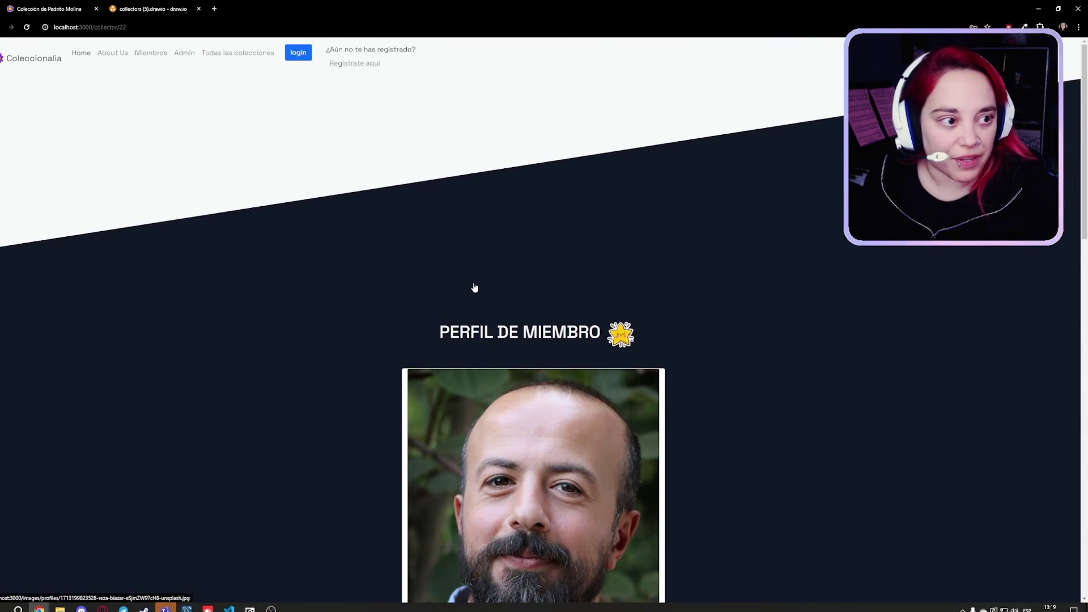
Return to the Coleccionalia homepage and scroll down to the About us section, map and social footer.
left_click(73, 52)
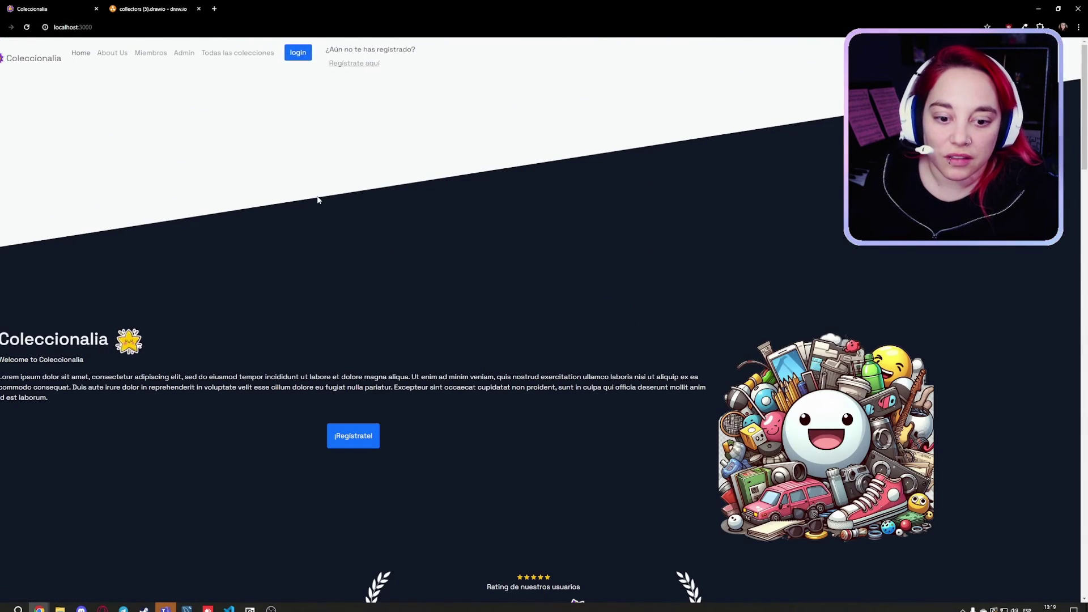
scroll(315, 198, "down", 8)
scroll(315, 198, "down", 6)
scroll(315, 198, "down", 7)
scroll(308, 214, "down", 5)
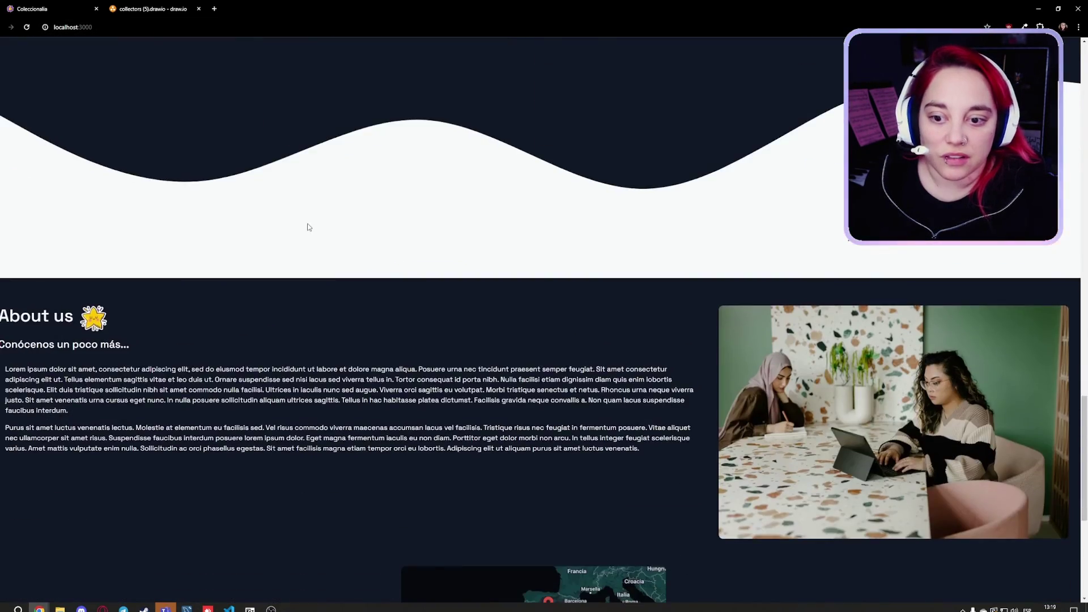
scroll(306, 218, "down", 4)
scroll(307, 222, "down", 1)
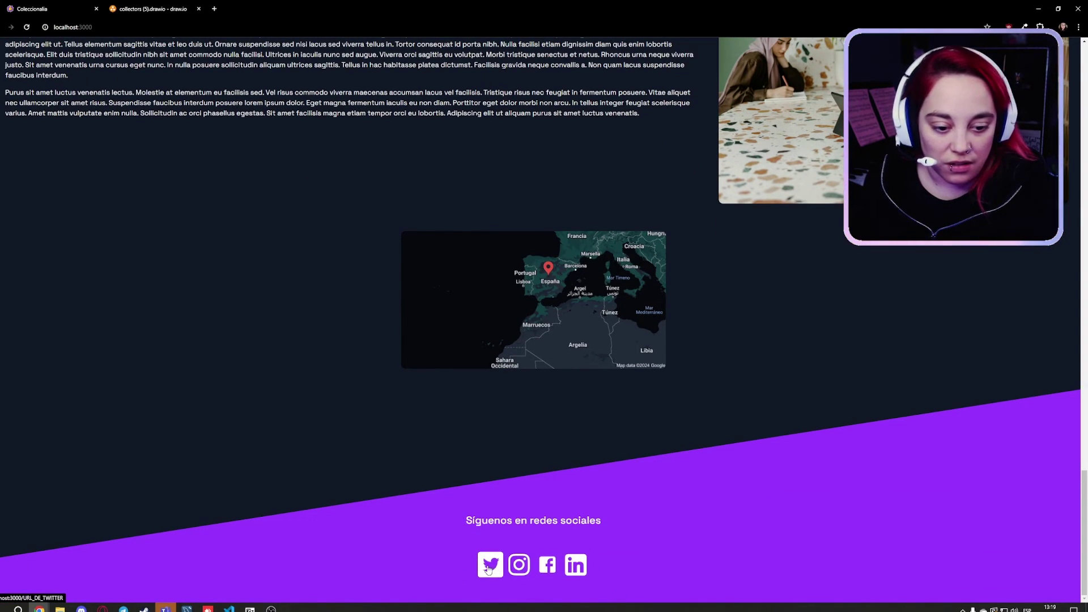
scroll(694, 565, "up", 3)
scroll(697, 561, "up", 10)
Shrink the browser to a narrow phone-sized window to preview the mobile layout.
left_click(1058, 8)
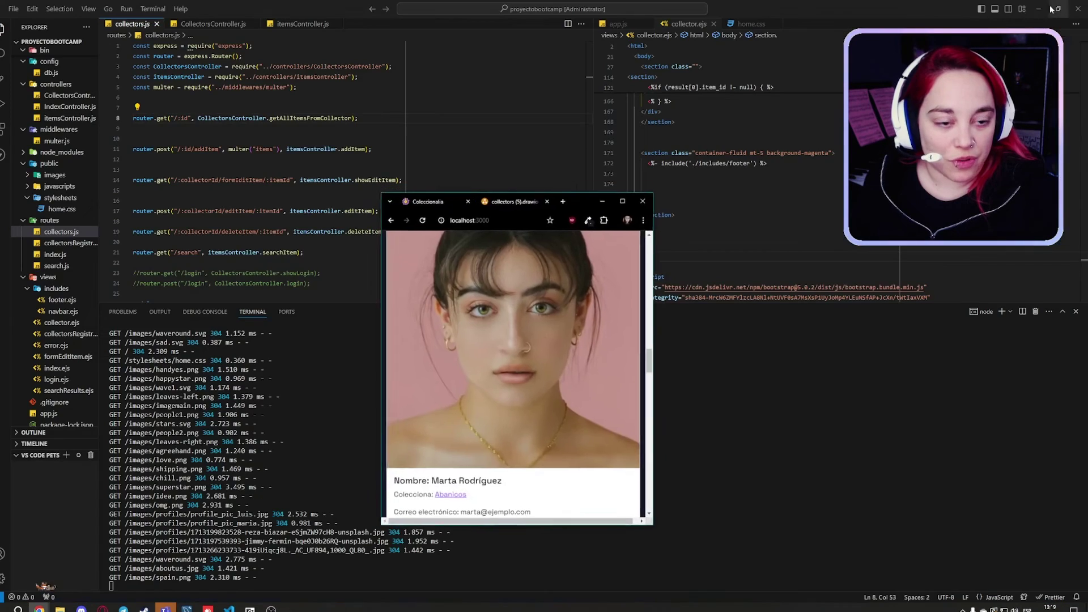
scroll(556, 308, "down", 3)
scroll(572, 309, "down", 3)
scroll(572, 308, "up", 5)
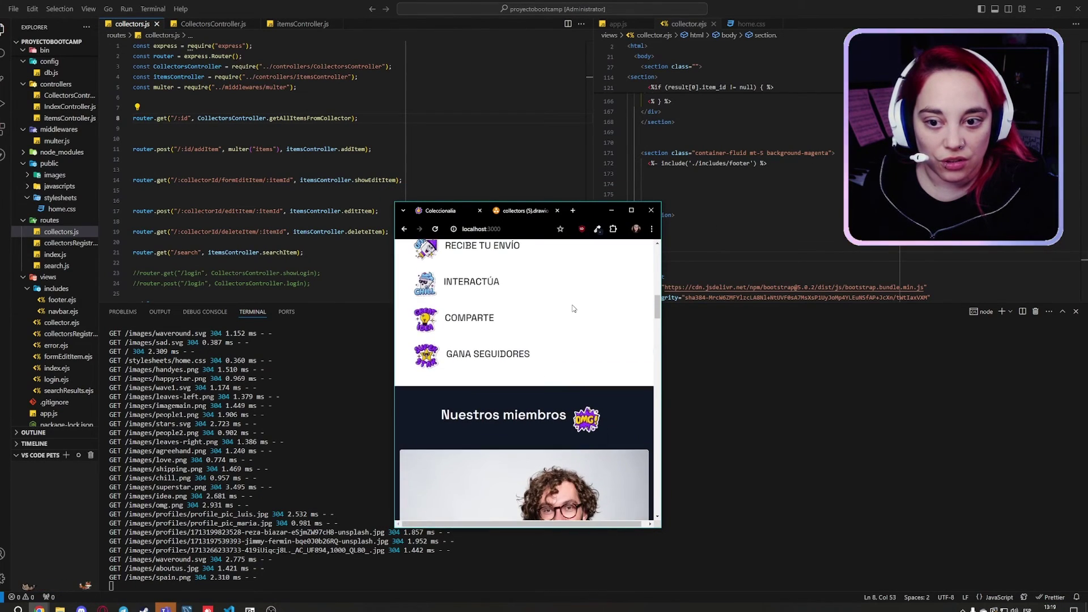
scroll(575, 317, "up", 5)
scroll(581, 352, "up", 5)
Scroll down through the stacked single-column homepage, including the members section.
scroll(581, 353, "down", 5)
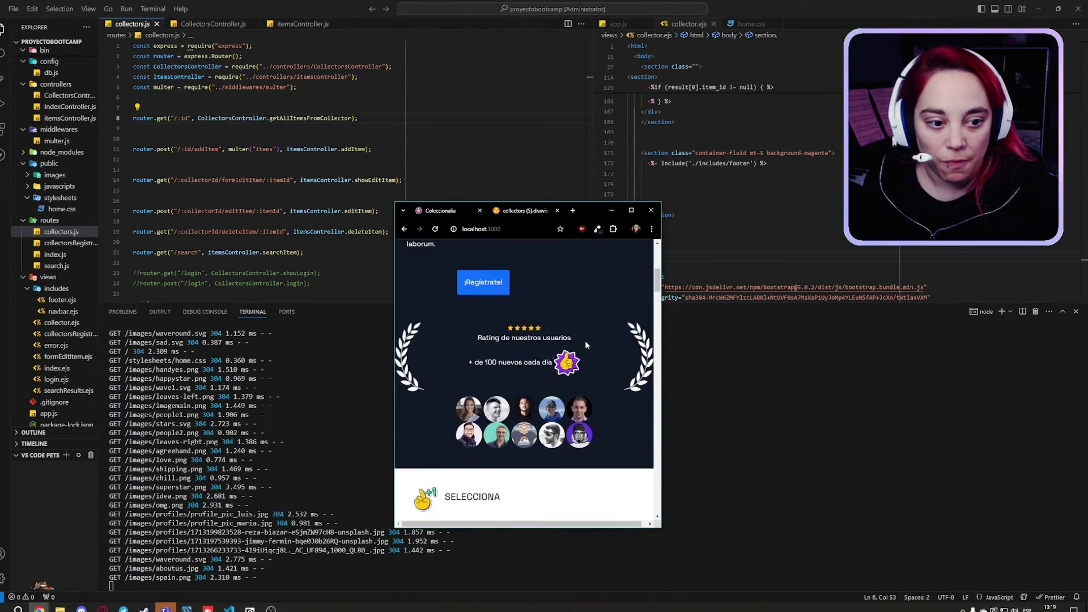
scroll(585, 340, "down", 4)
scroll(586, 341, "down", 4)
scroll(586, 340, "down", 4)
scroll(586, 344, "down", 4)
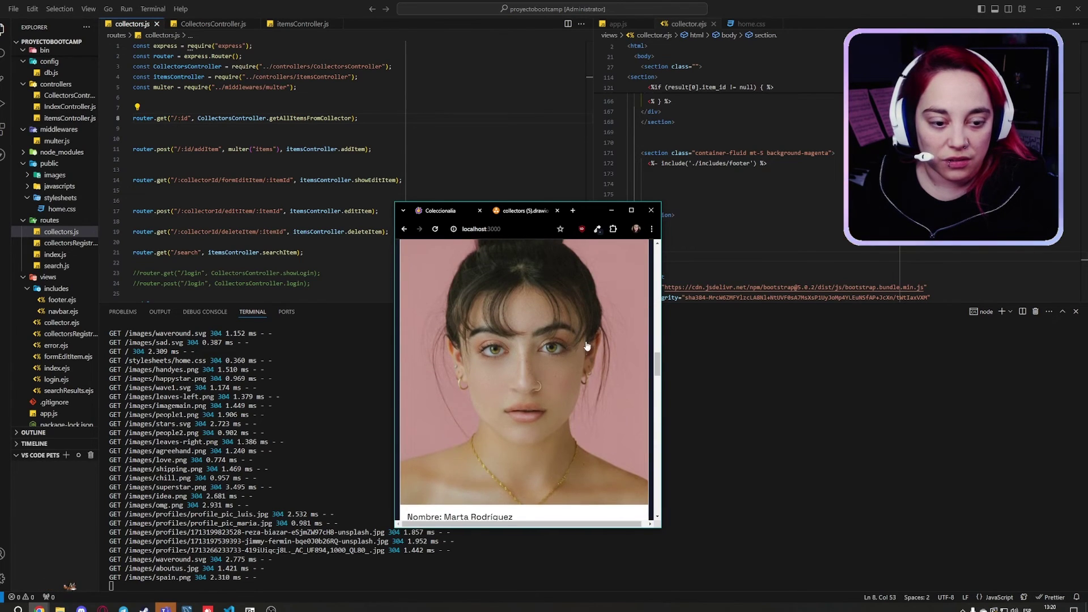
scroll(586, 345, "down", 4)
scroll(586, 345, "down", 4)
scroll(586, 345, "down", 4)
scroll(587, 346, "down", 4)
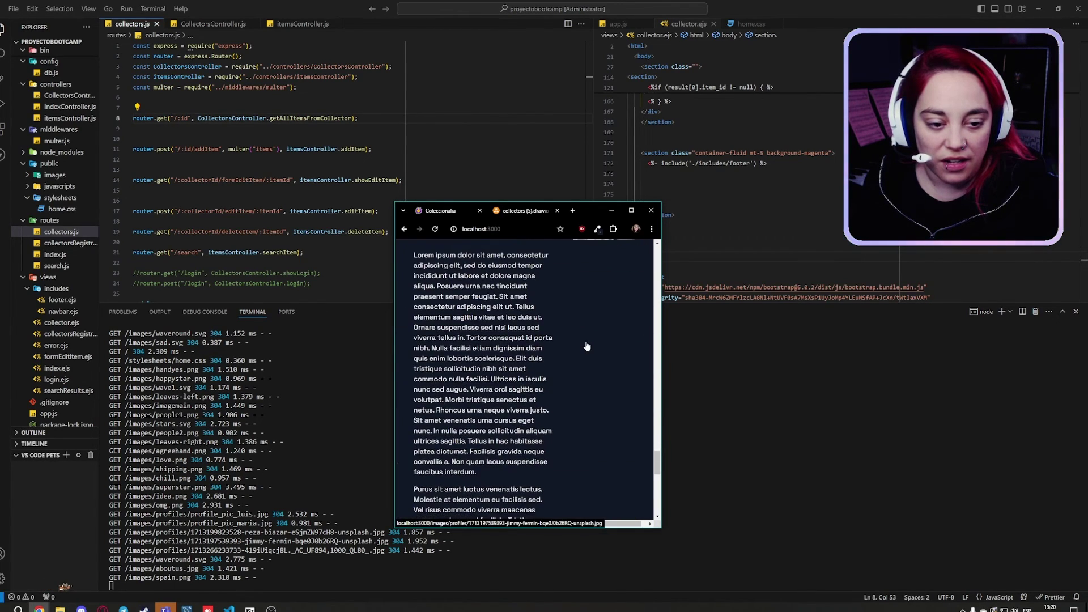
scroll(586, 346, "down", 4)
scroll(587, 344, "down", 3)
scroll(586, 344, "down", 2)
Scroll back up to the top of the mobile homepage.
scroll(589, 351, "up", 4)
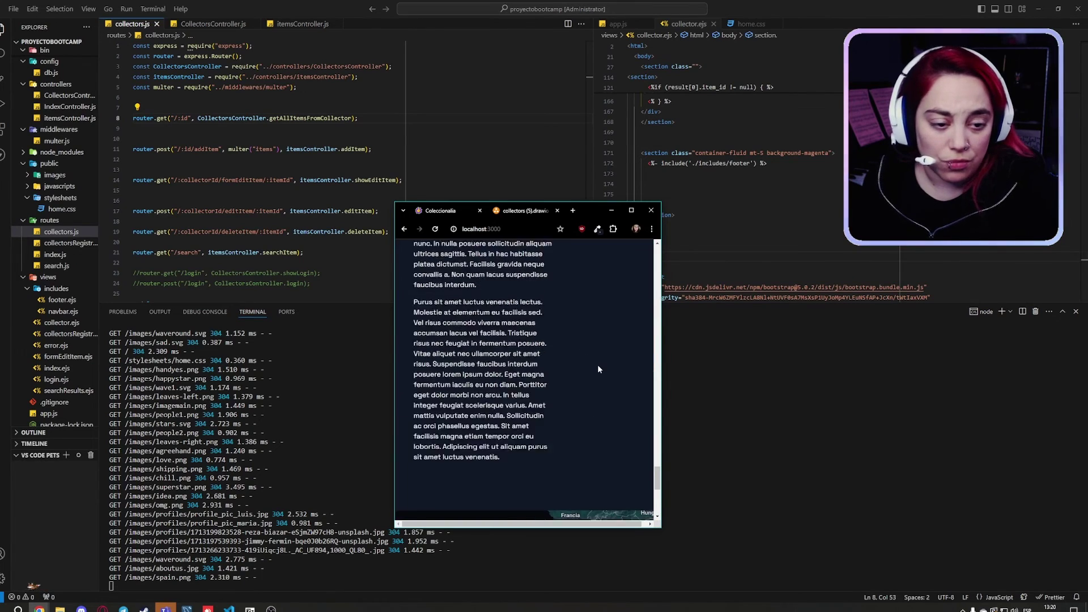
scroll(597, 367, "up", 4)
scroll(598, 367, "up", 4)
scroll(598, 369, "up", 4)
scroll(598, 368, "up", 4)
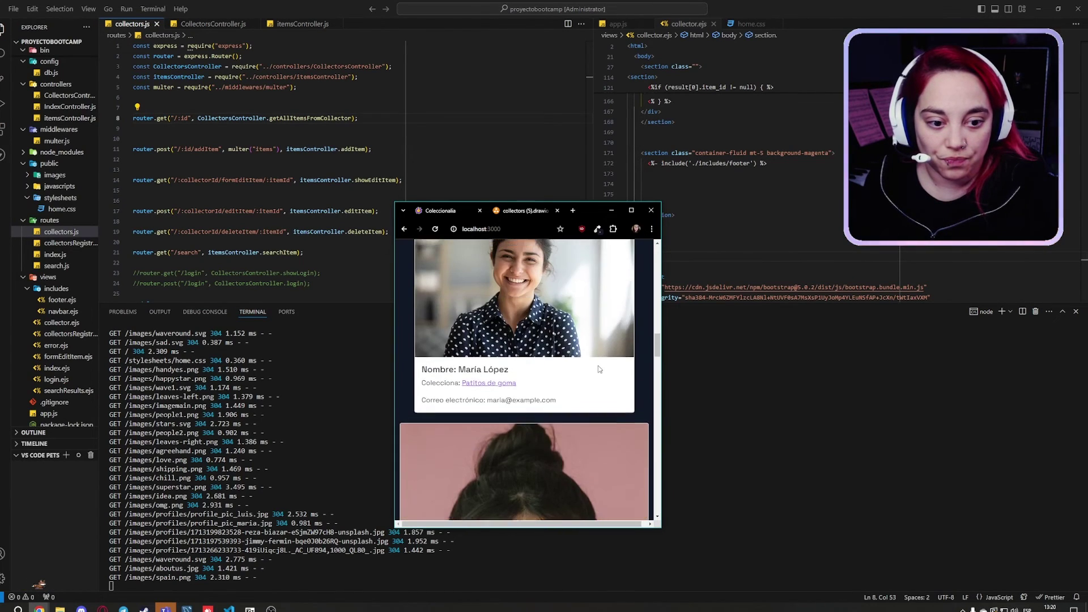
scroll(598, 368, "up", 4)
scroll(598, 369, "up", 3)
scroll(599, 369, "up", 4)
scroll(598, 364, "up", 5)
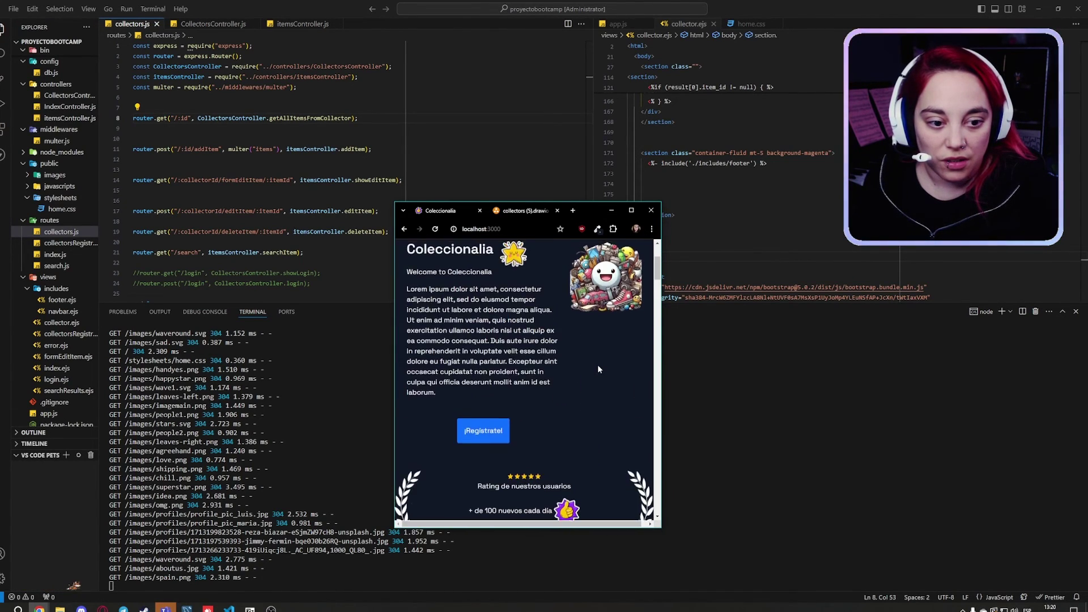
scroll(597, 365, "up", 3)
double_click(608, 217)
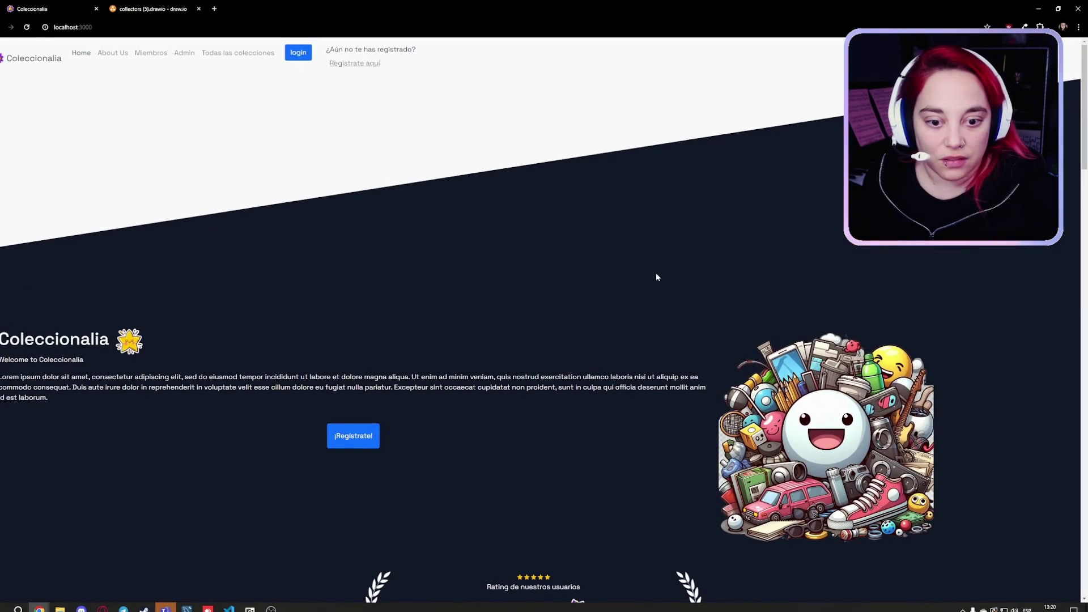
scroll(652, 306, "down", 5)
scroll(648, 336, "down", 4)
scroll(685, 306, "down", 6)
scroll(673, 362, "down", 5)
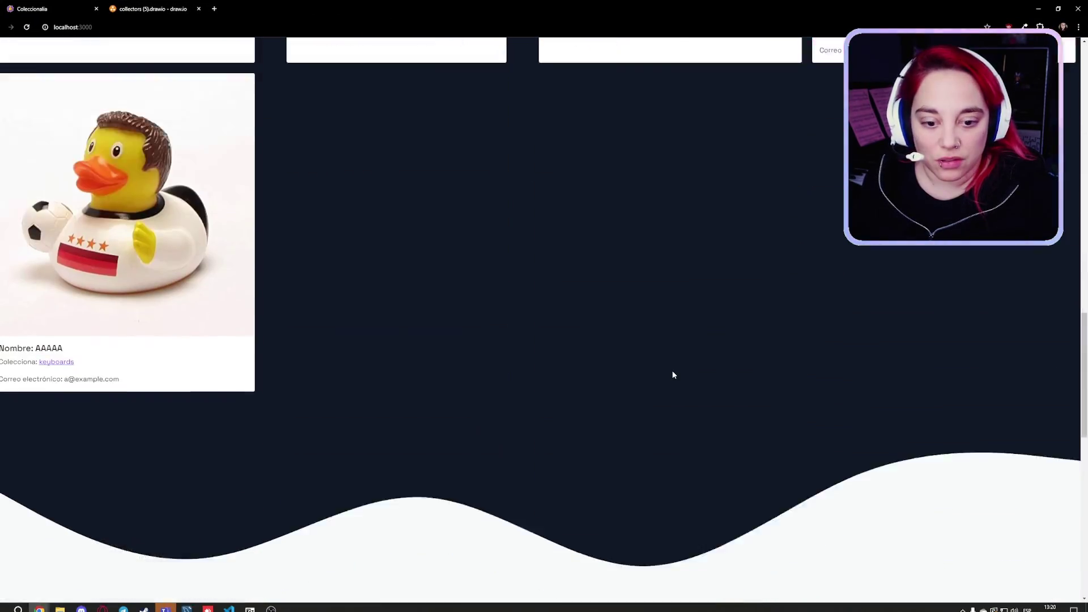
scroll(672, 372, "down", 8)
scroll(672, 371, "down", 4)
scroll(673, 373, "up", 8)
scroll(673, 375, "up", 3)
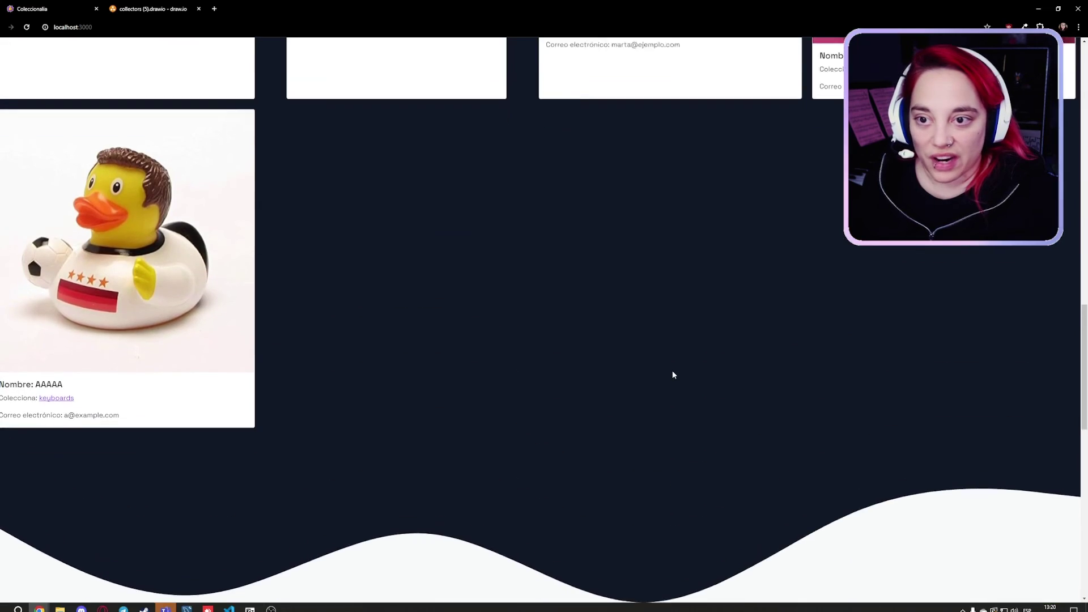
scroll(673, 375, "up", 5)
scroll(673, 374, "up", 6)
scroll(673, 374, "up", 3)
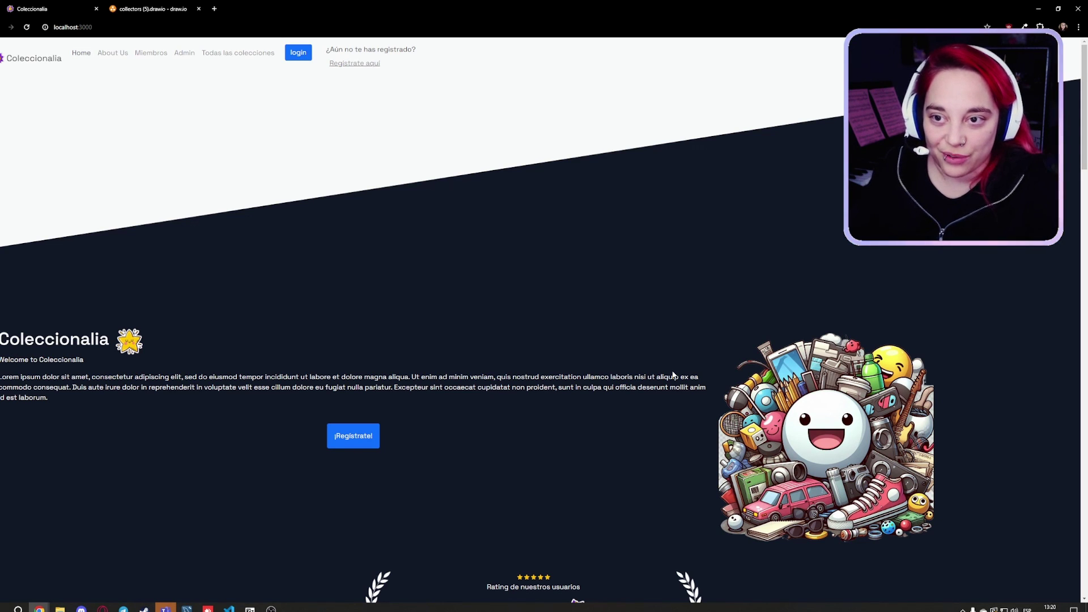
scroll(680, 373, "down", 2)
scroll(689, 372, "down", 5)
scroll(689, 371, "down", 6)
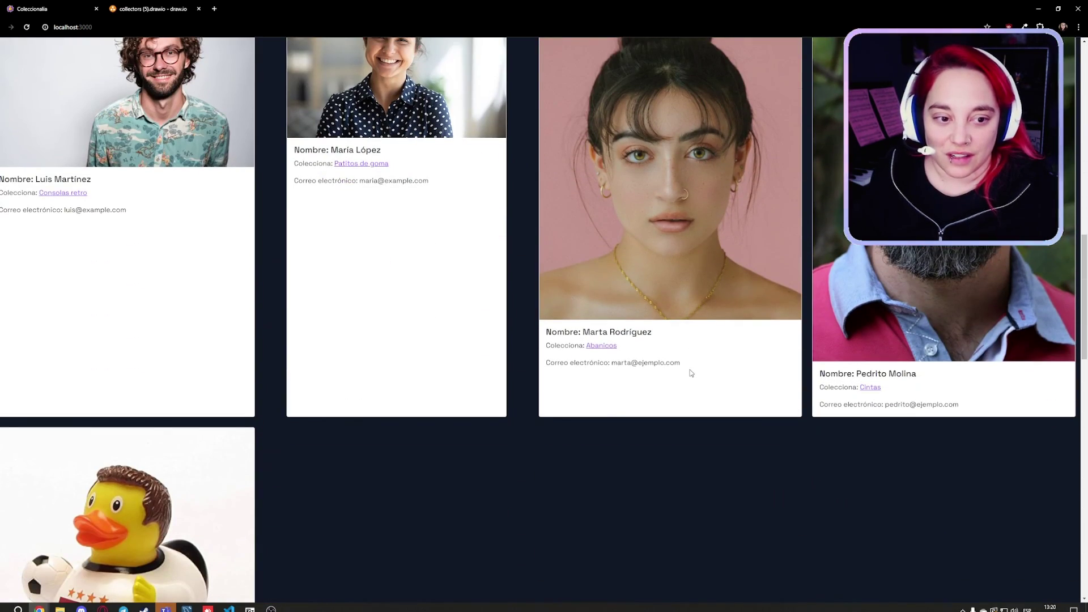
scroll(691, 372, "up", 1)
scroll(691, 373, "up", 5)
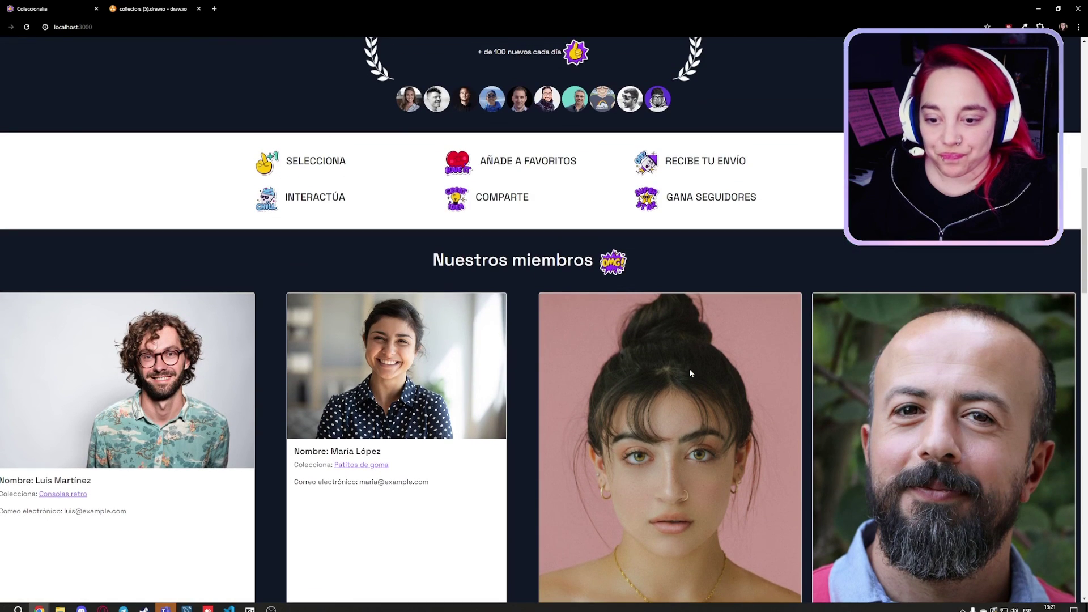
scroll(691, 372, "down", 5)
scroll(691, 374, "down", 3)
scroll(691, 374, "up", 5)
scroll(691, 374, "up", 7)
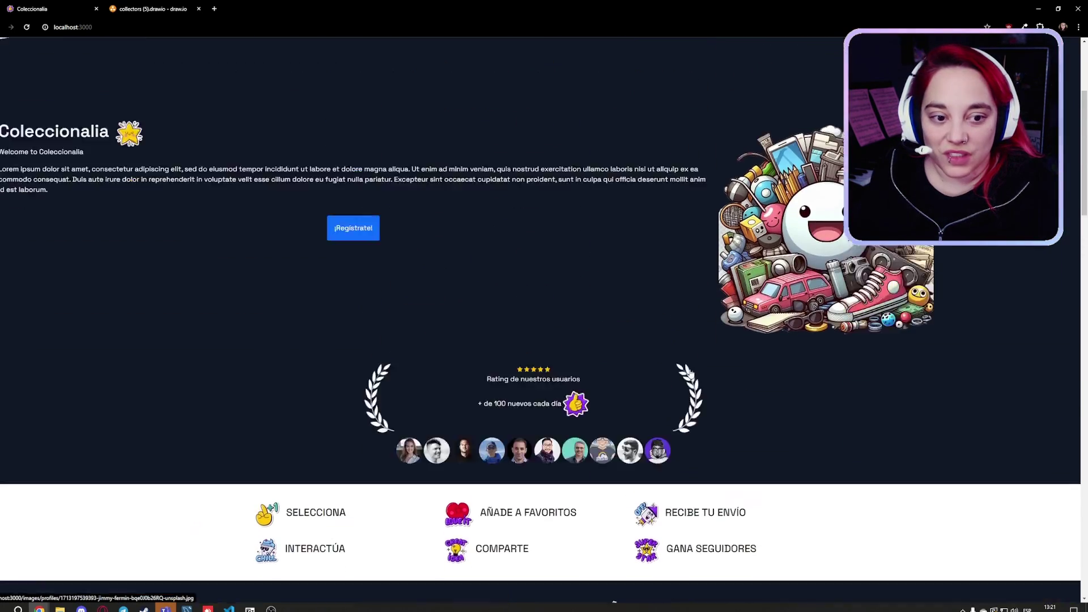
scroll(691, 374, "up", 3)
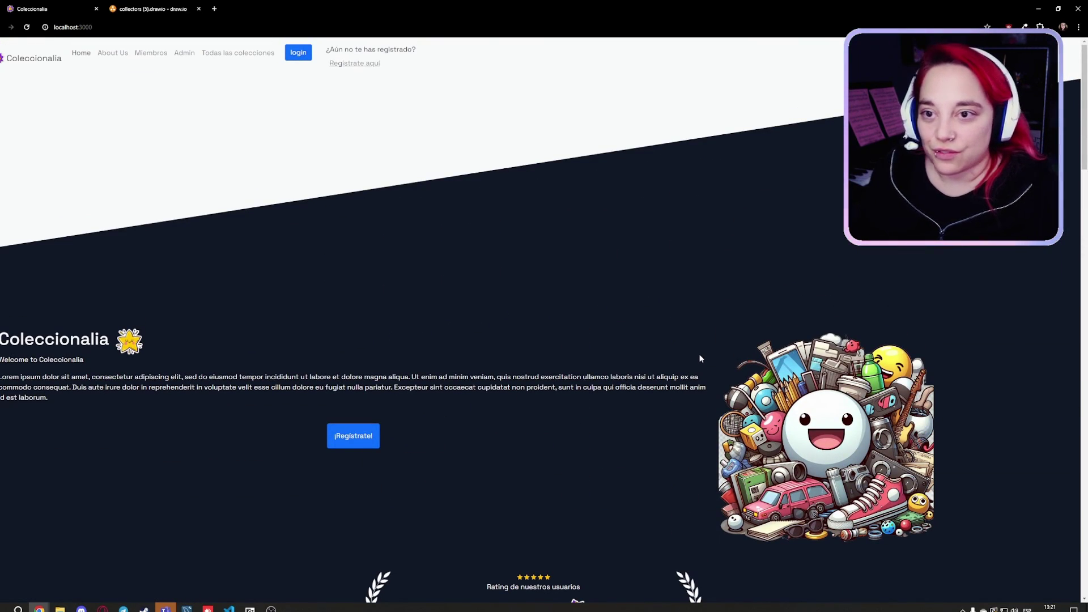